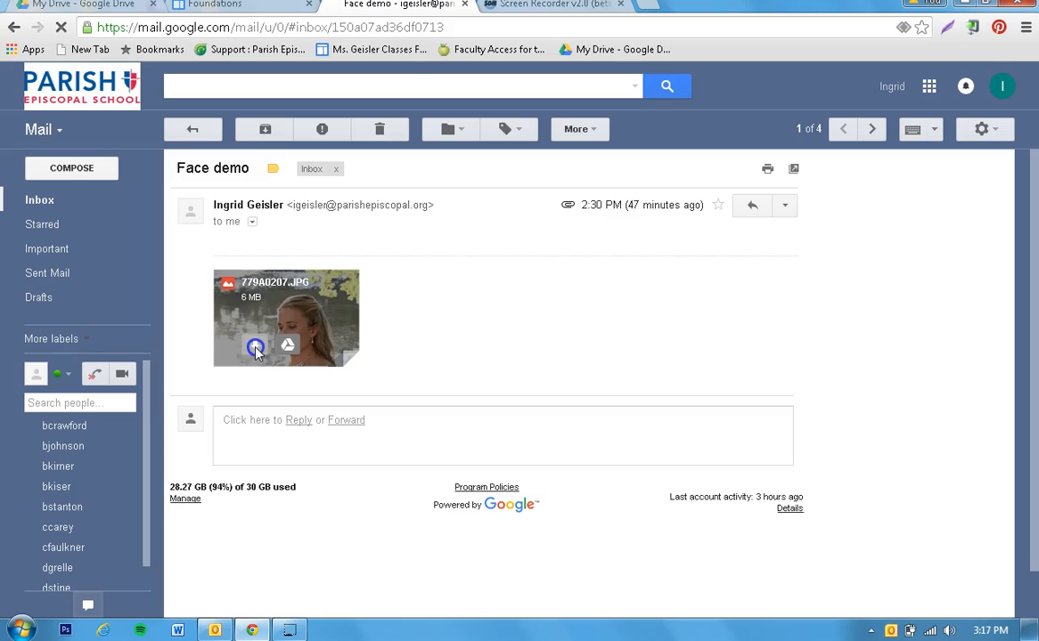
# - Download the photo attached to the Face demo email and open the downloaded file
pyautogui.click(255, 352)
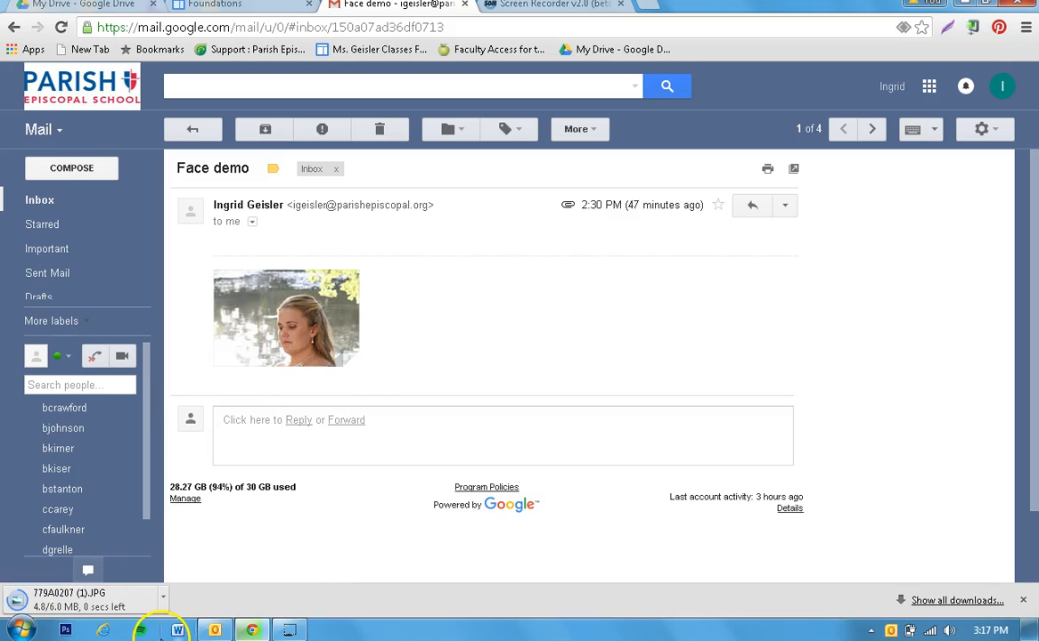
pyautogui.click(127, 598)
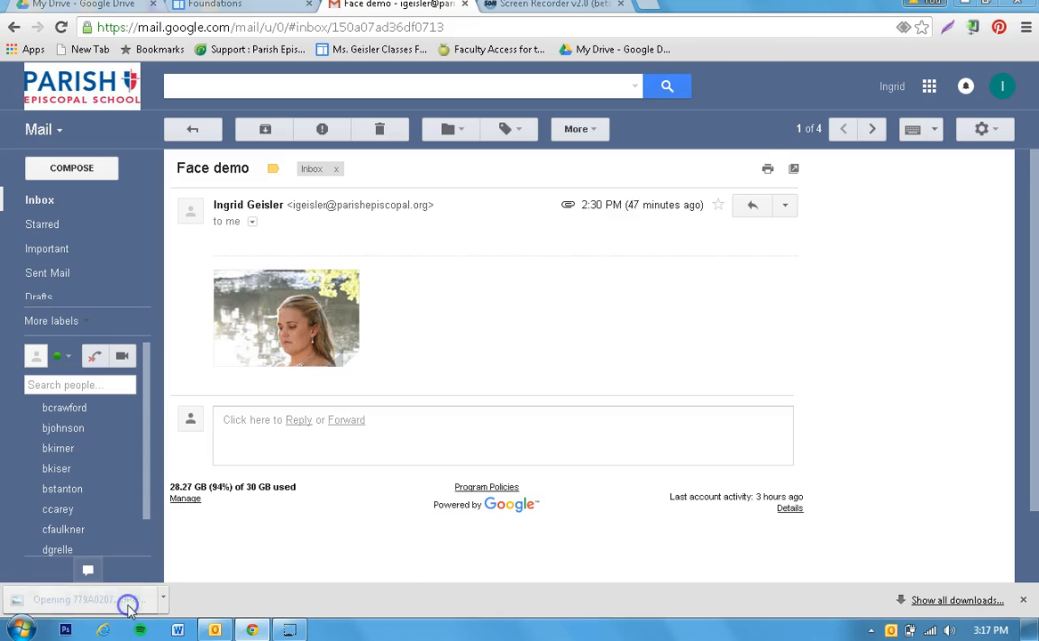
# - Save a copy of the photo to the Desktop as PrintmakingFace.JPG and close the photo viewer
pyautogui.click(56, 91)
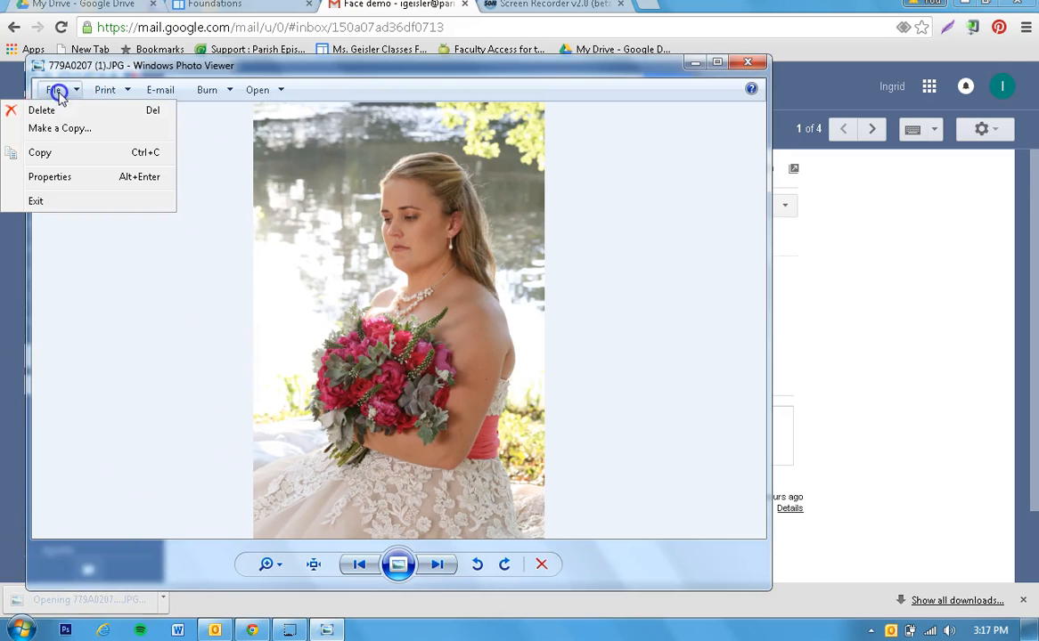
pyautogui.click(59, 130)
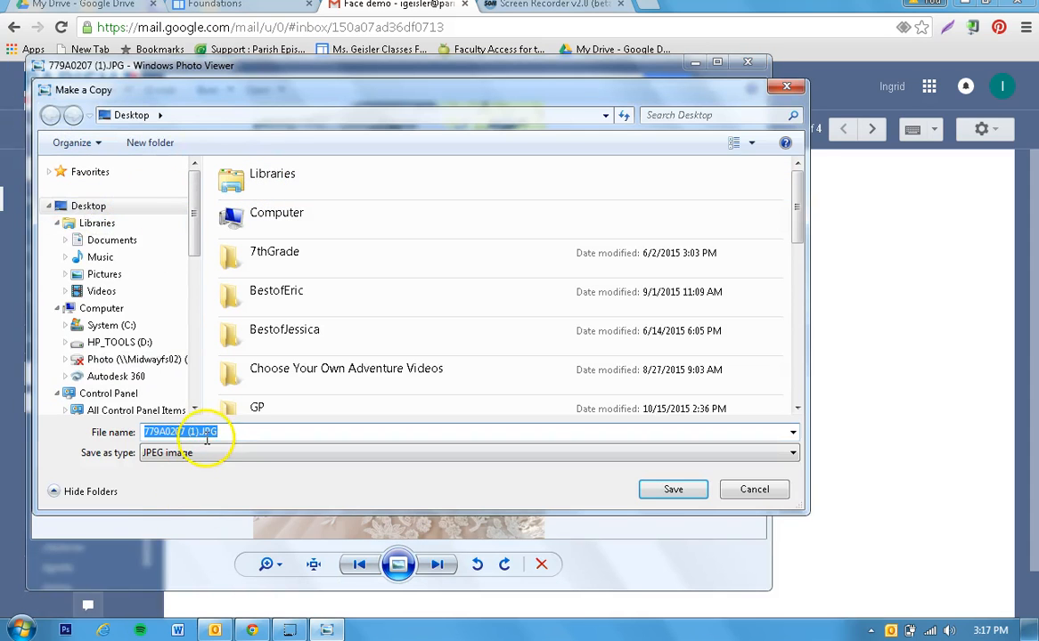
pyautogui.click(196, 433)
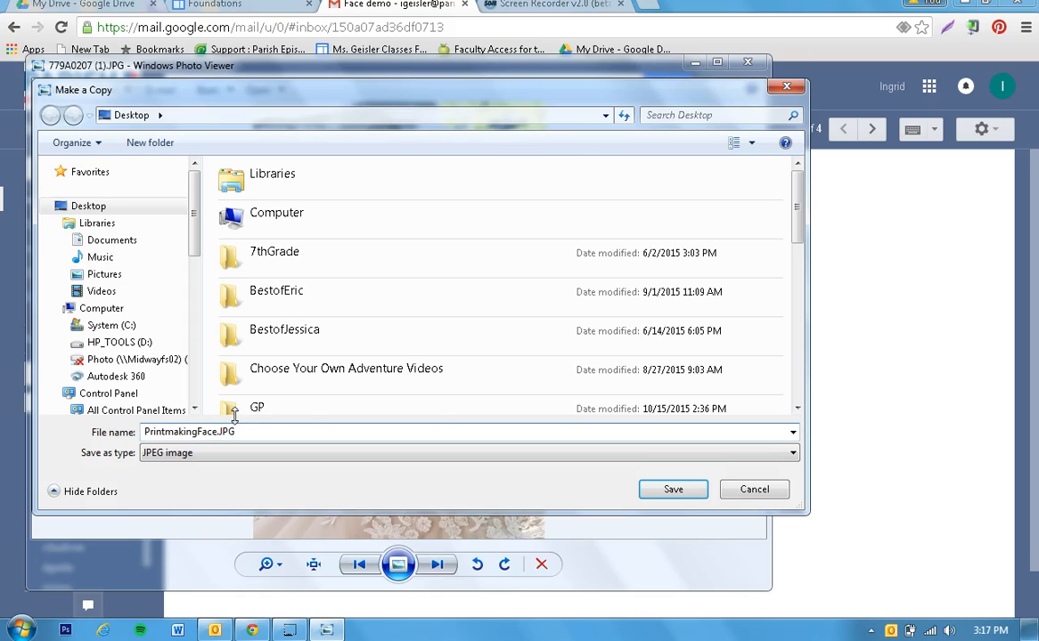
pyautogui.click(688, 490)
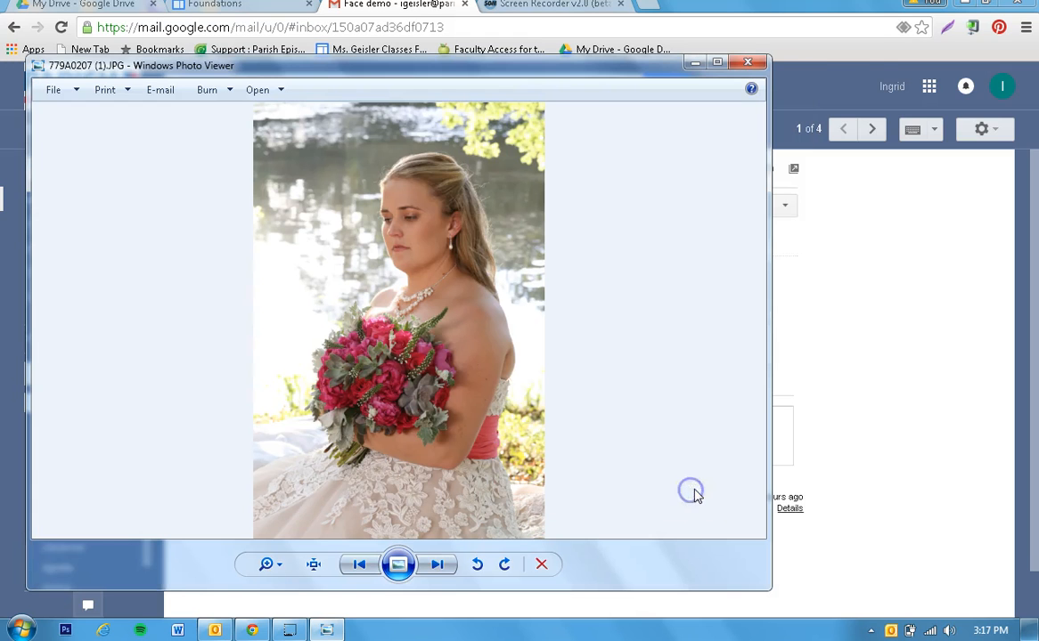
pyautogui.click(753, 62)
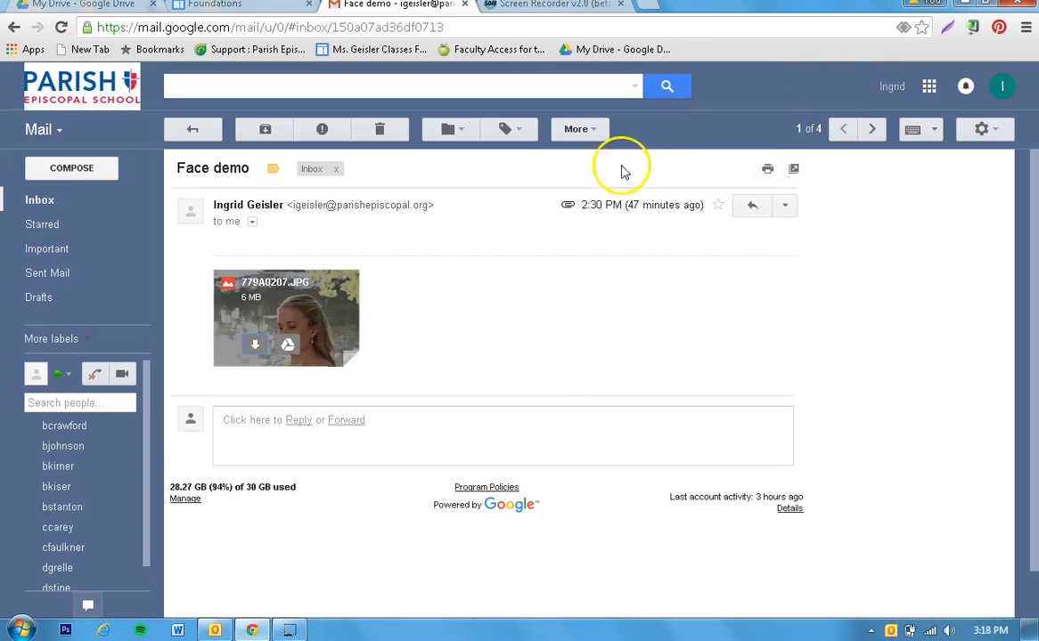
# - Launch Adobe Photoshop CS6 from the Adobe Master Collection CS6 programs
pyautogui.click(22, 629)
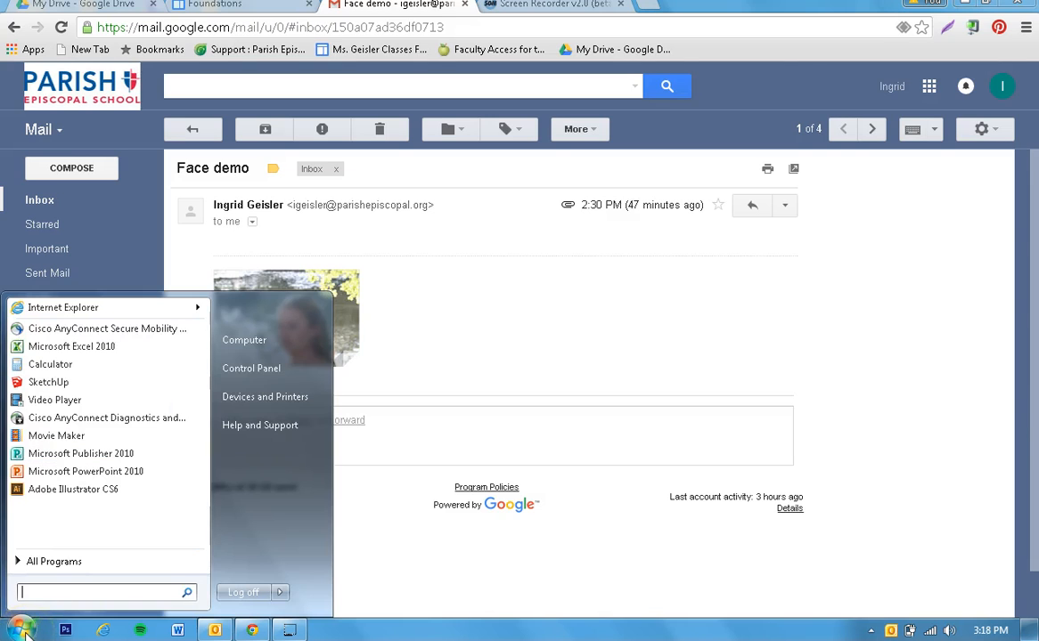
pyautogui.click(62, 561)
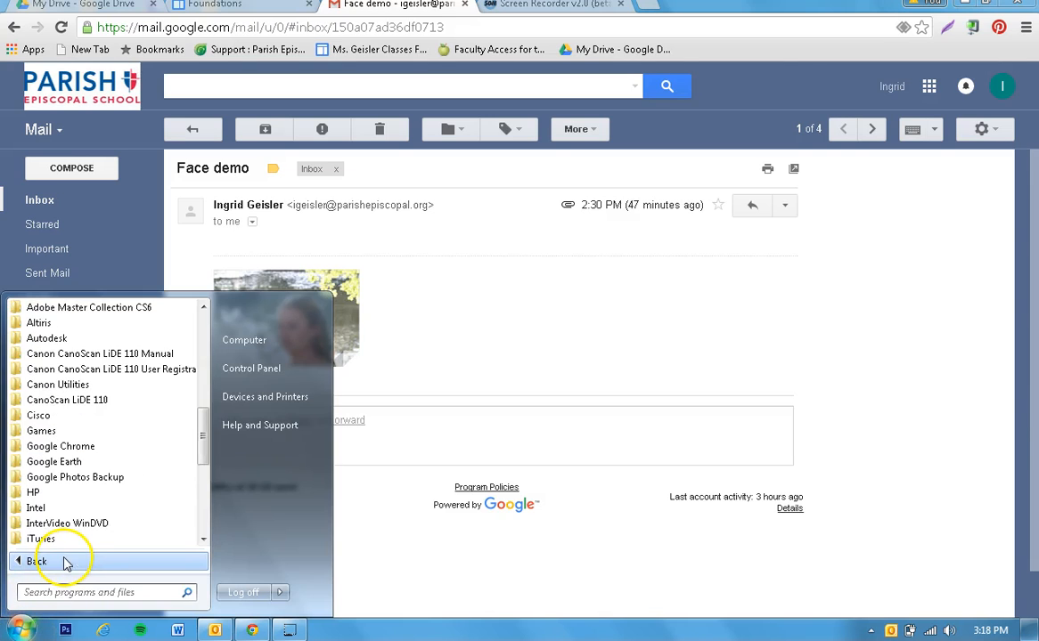
pyautogui.moveTo(203, 426)
pyautogui.mouseDown()
pyautogui.moveTo(201, 378)
pyautogui.moveTo(206, 414)
pyautogui.mouseUp()
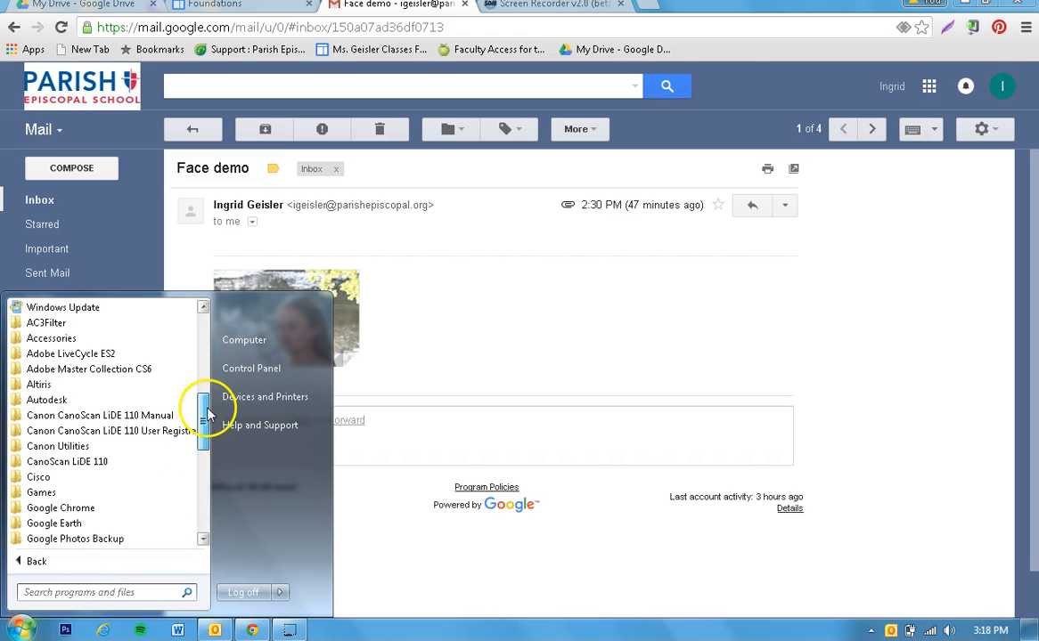
pyautogui.click(37, 372)
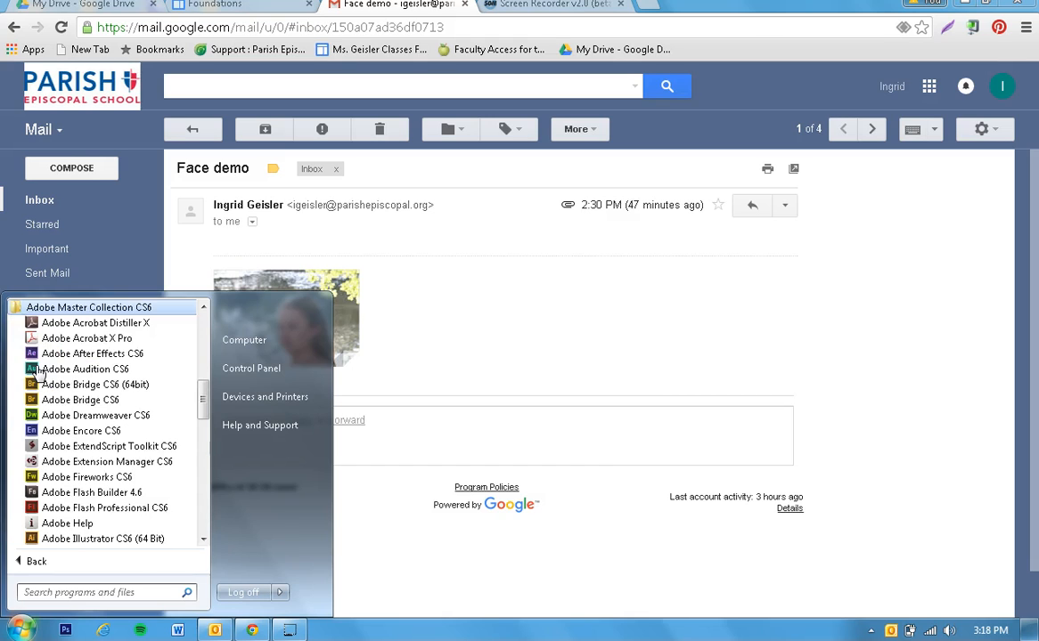
pyautogui.moveTo(204, 403); pyautogui.dragTo(199, 434)
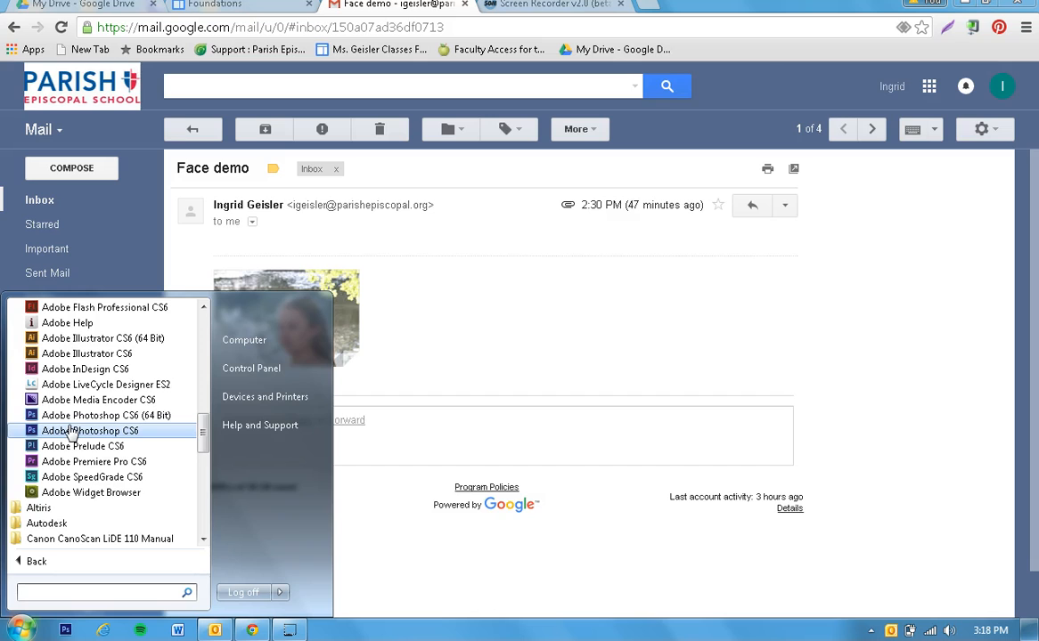
pyautogui.click(69, 434)
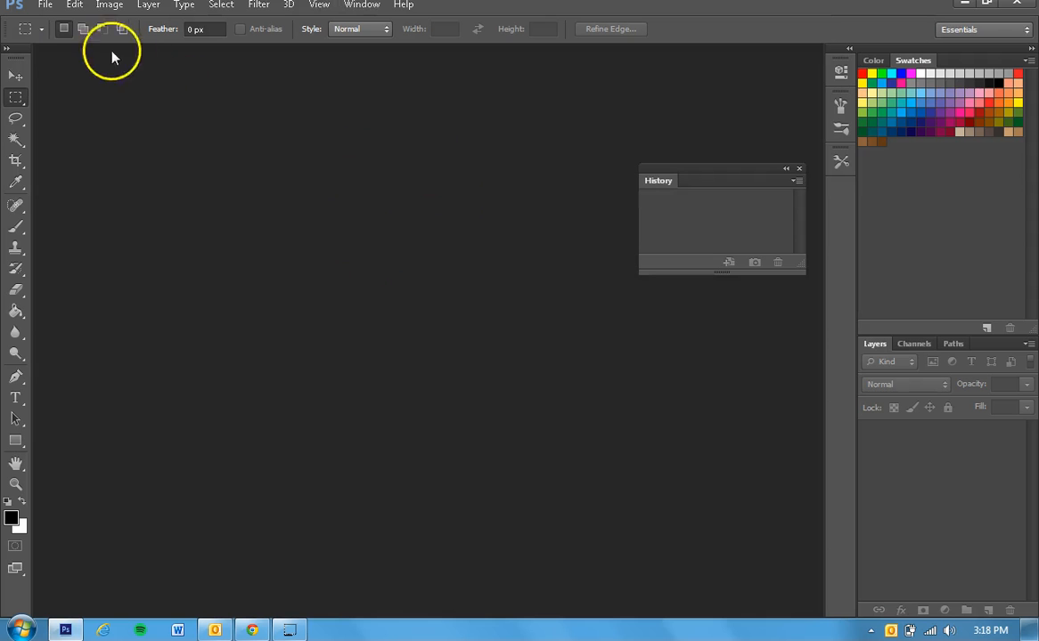
# - Create a new document 5 inches wide and 7 inches high with a resolution of 200 pixels/inch
pyautogui.click(44, 7)
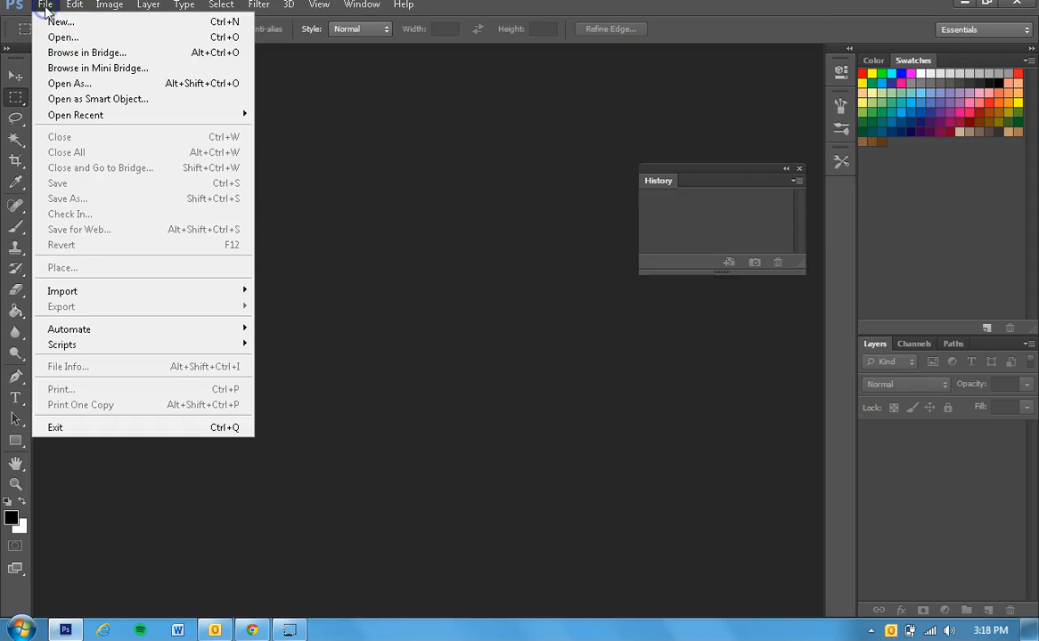
pyautogui.click(77, 25)
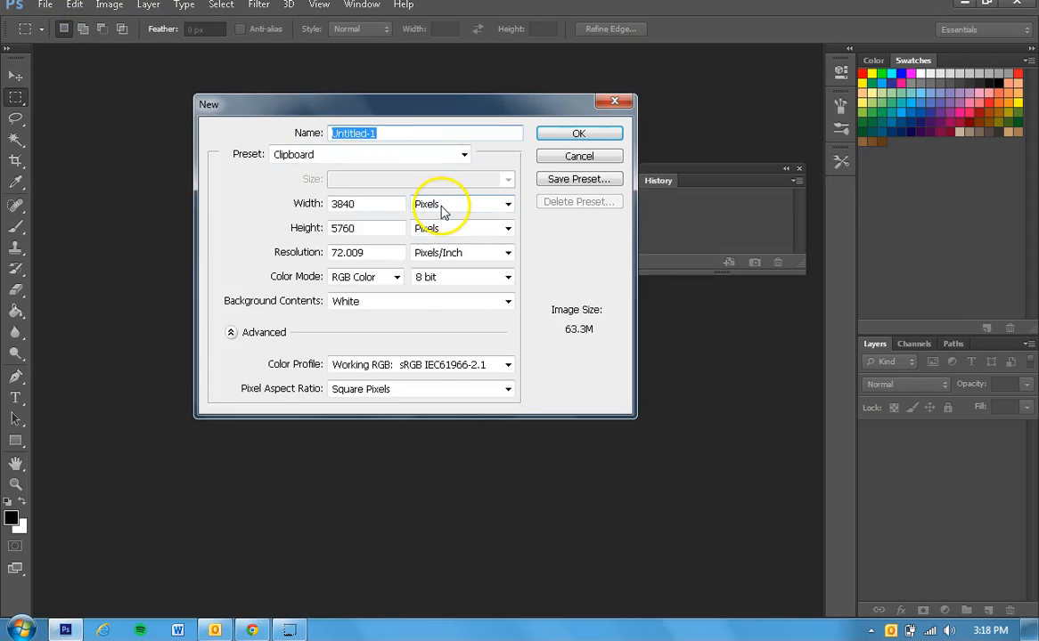
pyautogui.click(441, 209)
pyautogui.click(431, 234)
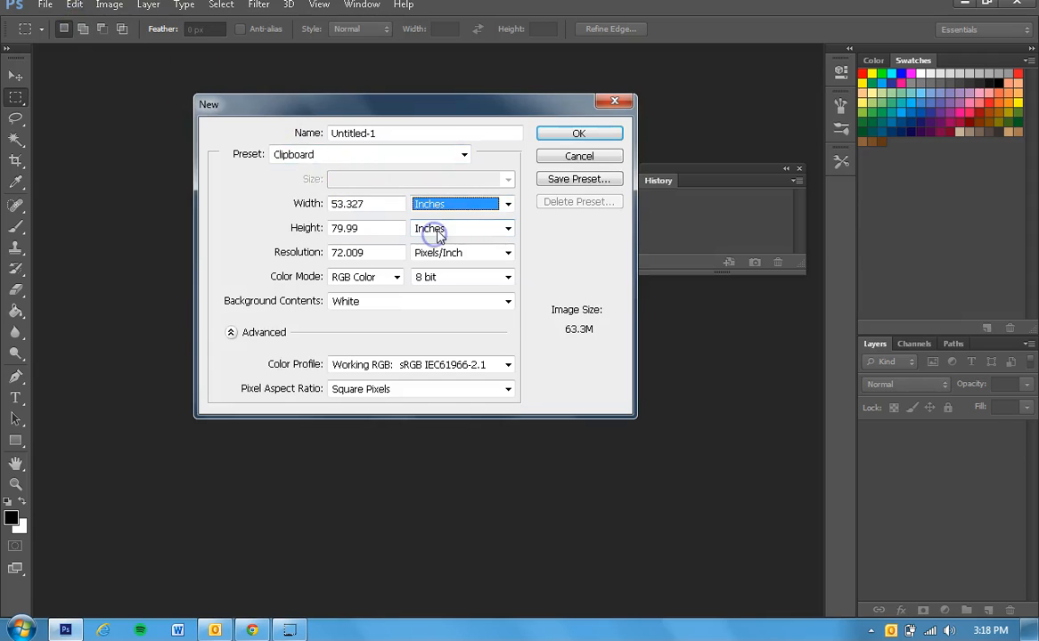
pyautogui.moveTo(388, 202); pyautogui.dragTo(312, 205)
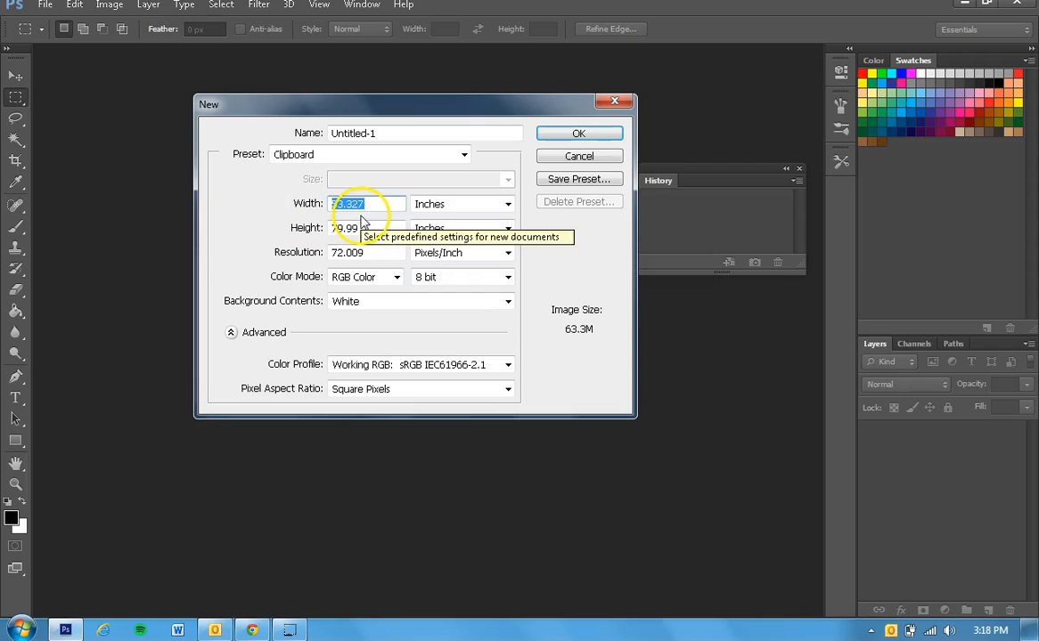
pyautogui.write('5')
pyautogui.moveTo(344, 229); pyautogui.dragTo(363, 229)
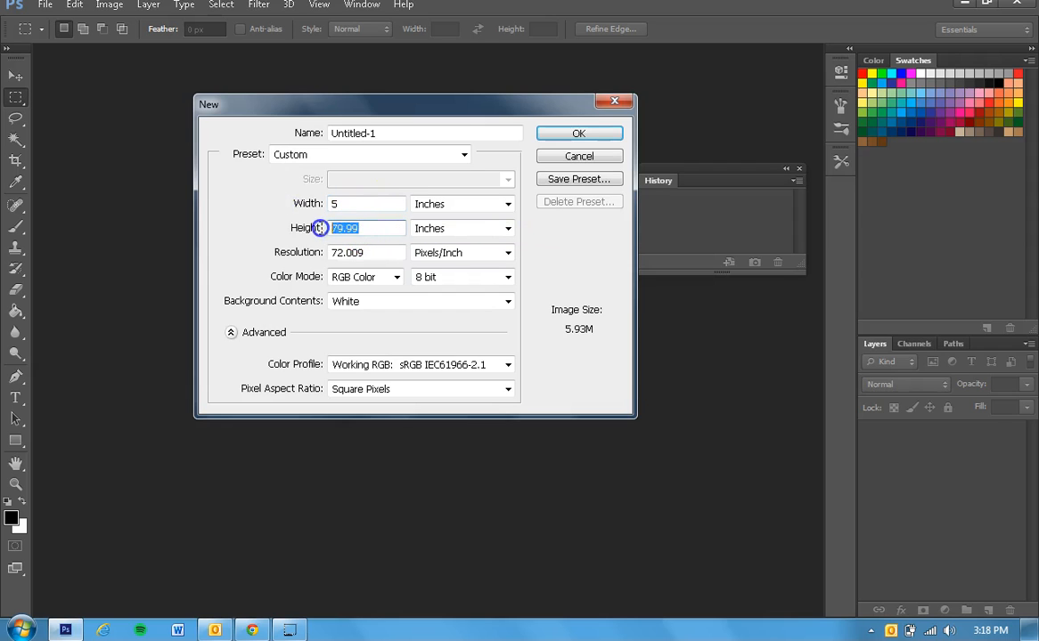
pyautogui.write('7')
pyautogui.click(366, 252)
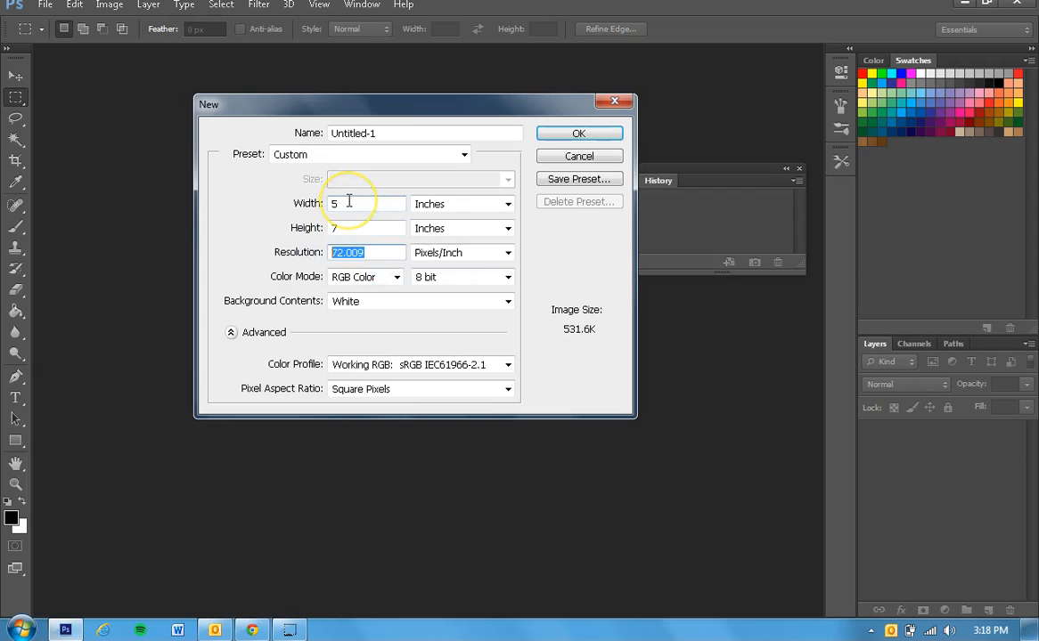
pyautogui.write('2')
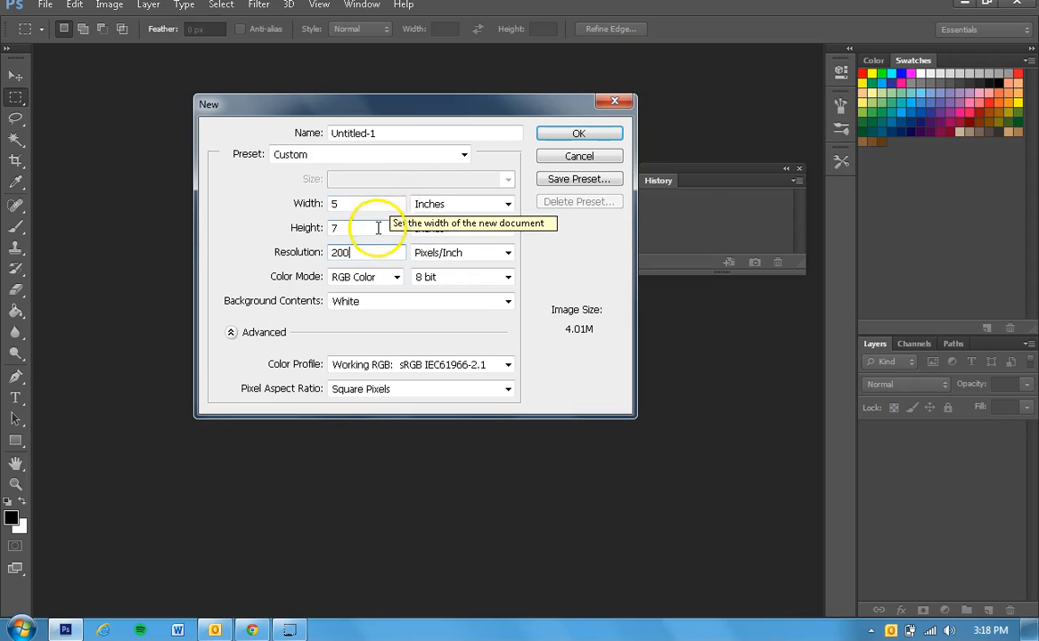
pyautogui.click(597, 140)
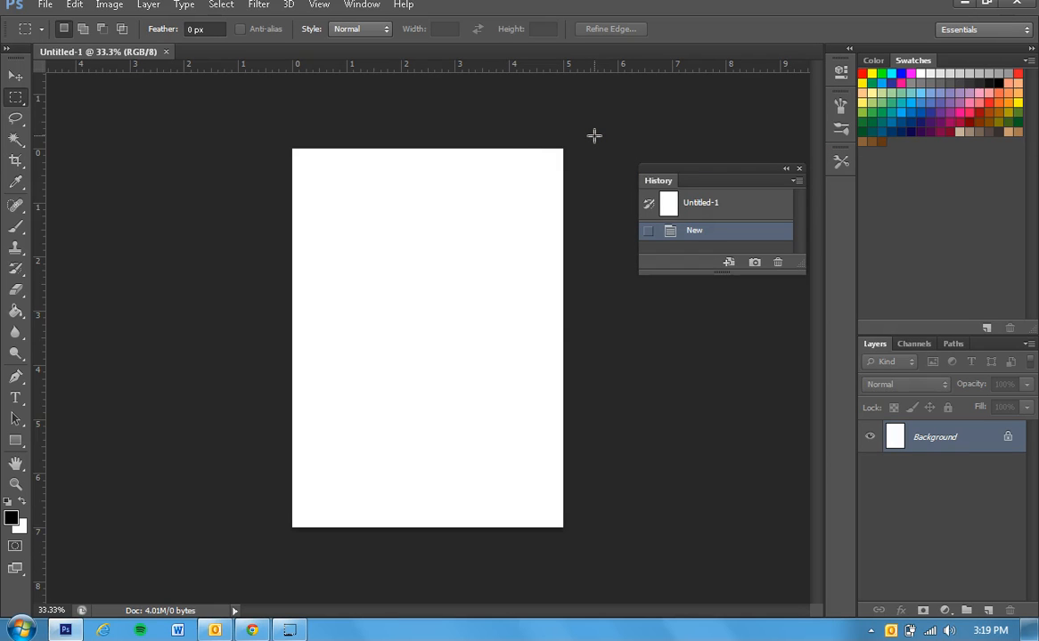
# - Open the PrintmakingFace.JPG photo from the Desktop
pyautogui.click(45, 4)
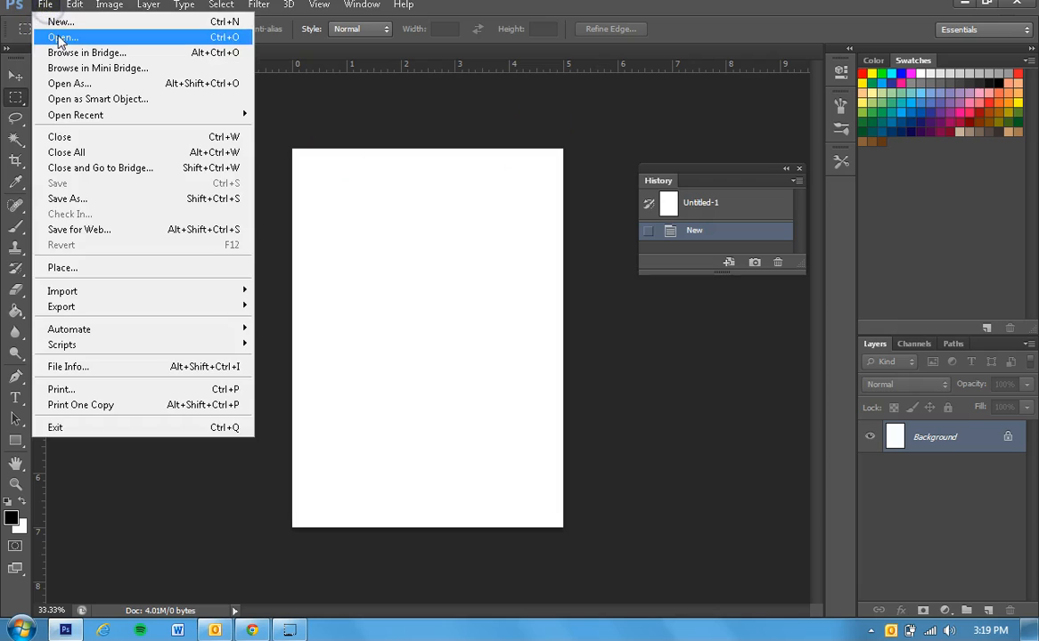
pyautogui.click(59, 37)
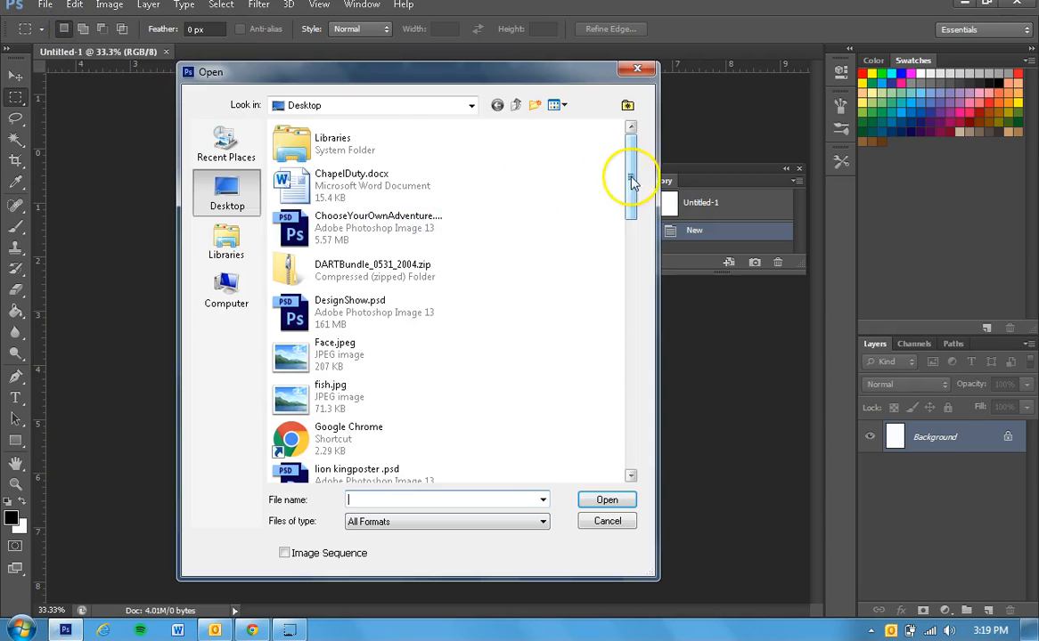
pyautogui.moveTo(629, 179); pyautogui.dragTo(605, 268)
pyautogui.click(418, 356)
pyautogui.click(607, 500)
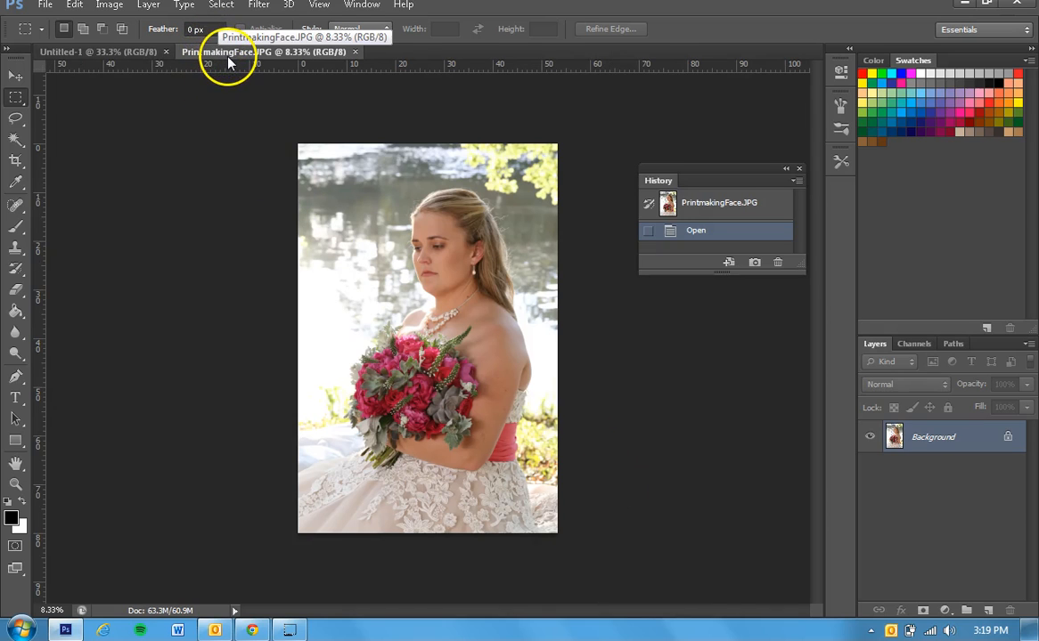
# - Copy the entire PrintmakingFace.JPG image and paste it into the blank Untitled-1 document
pyautogui.click(127, 51)
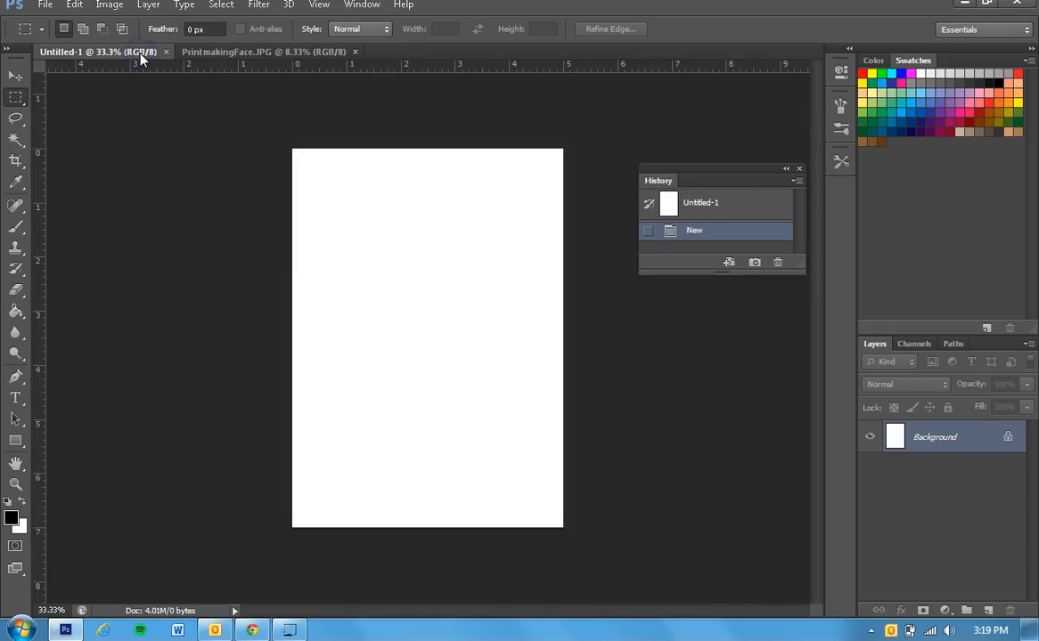
pyautogui.click(204, 51)
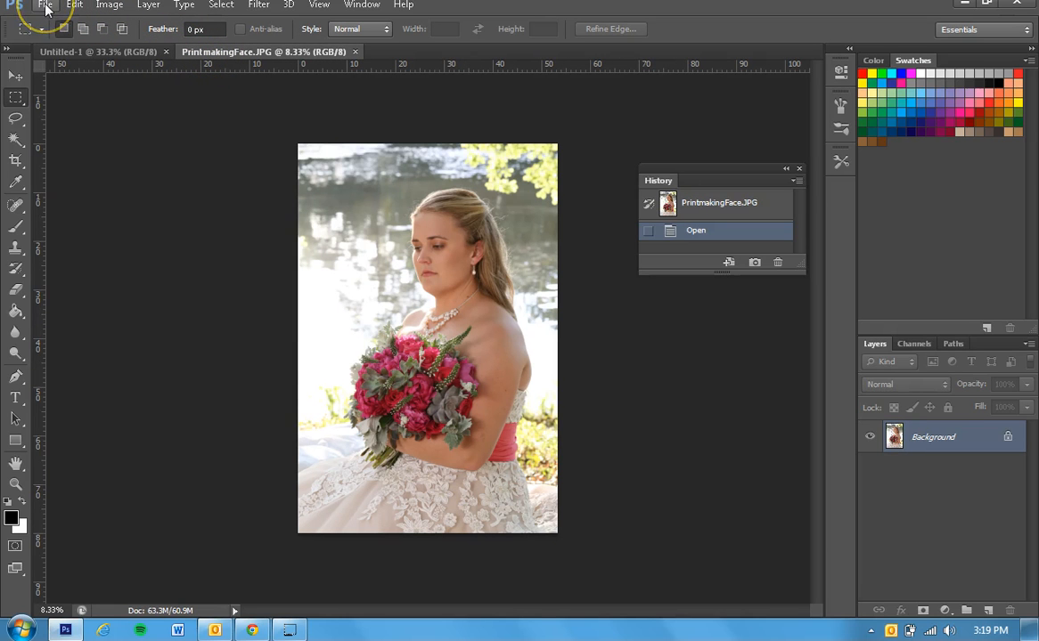
pyautogui.hotkey('ctrl', 'a')
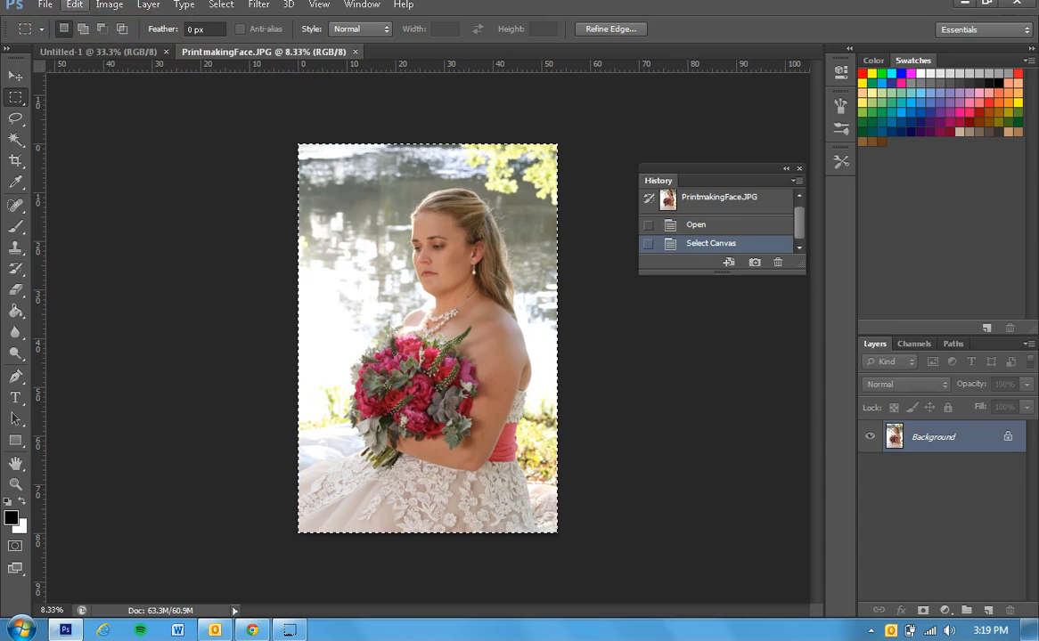
pyautogui.click(74, 4)
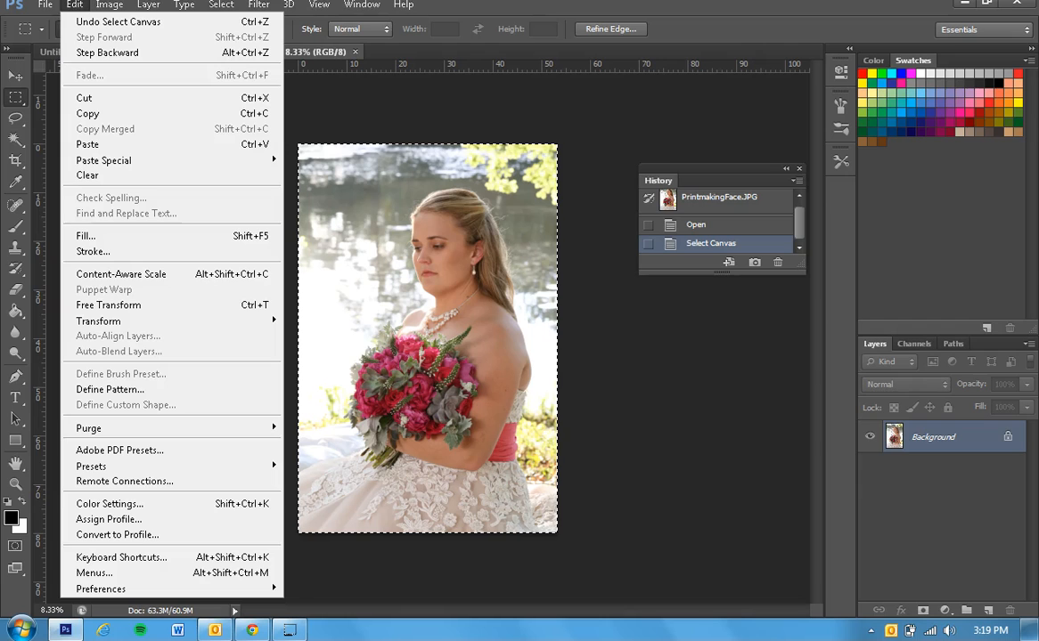
pyautogui.click(92, 114)
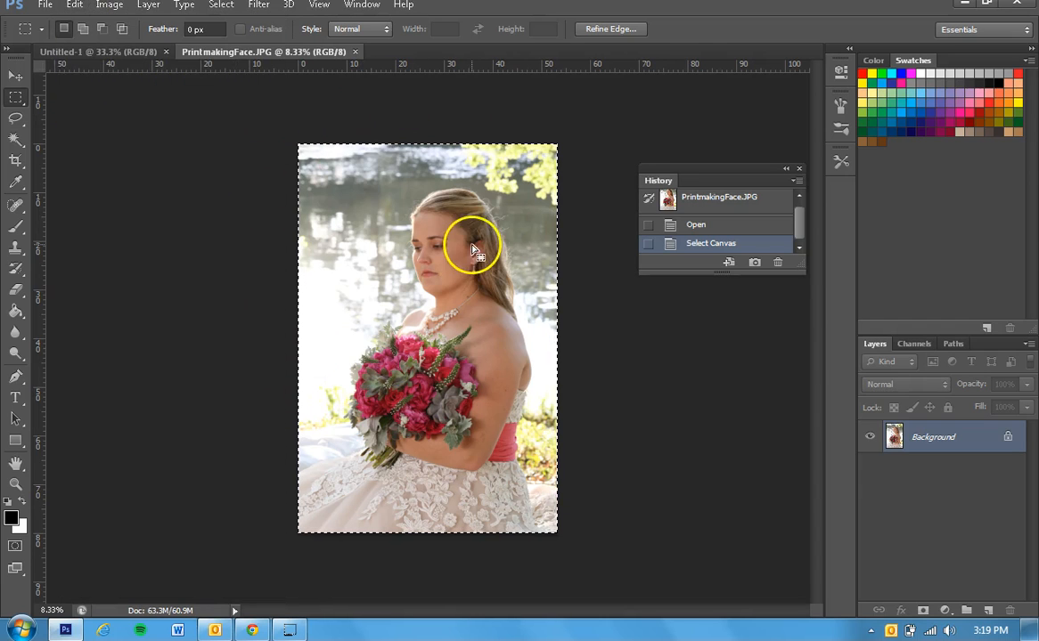
pyautogui.click(103, 52)
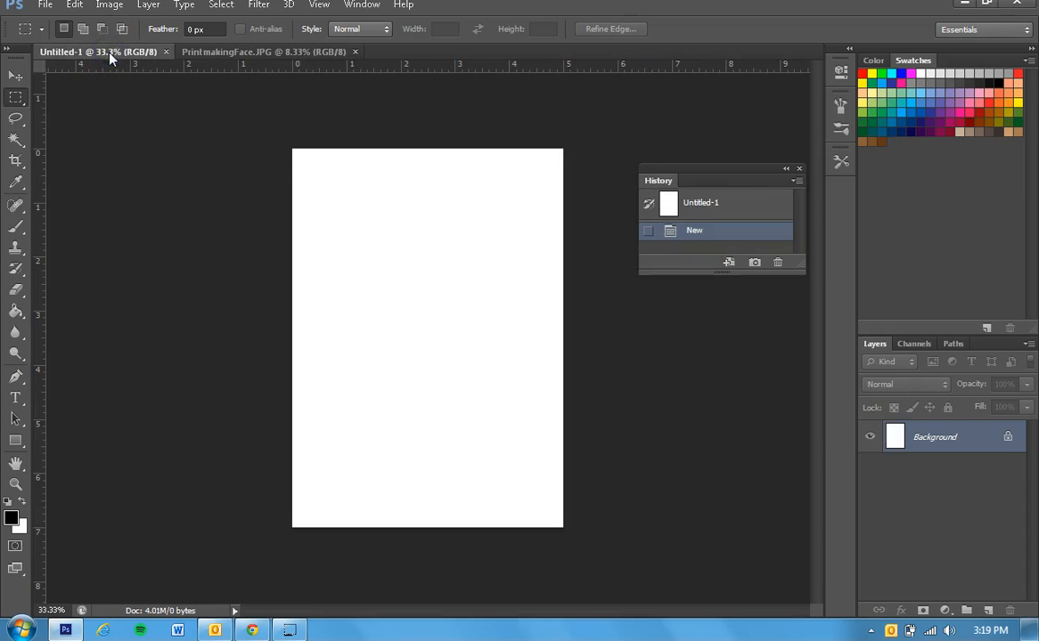
pyautogui.click(74, 5)
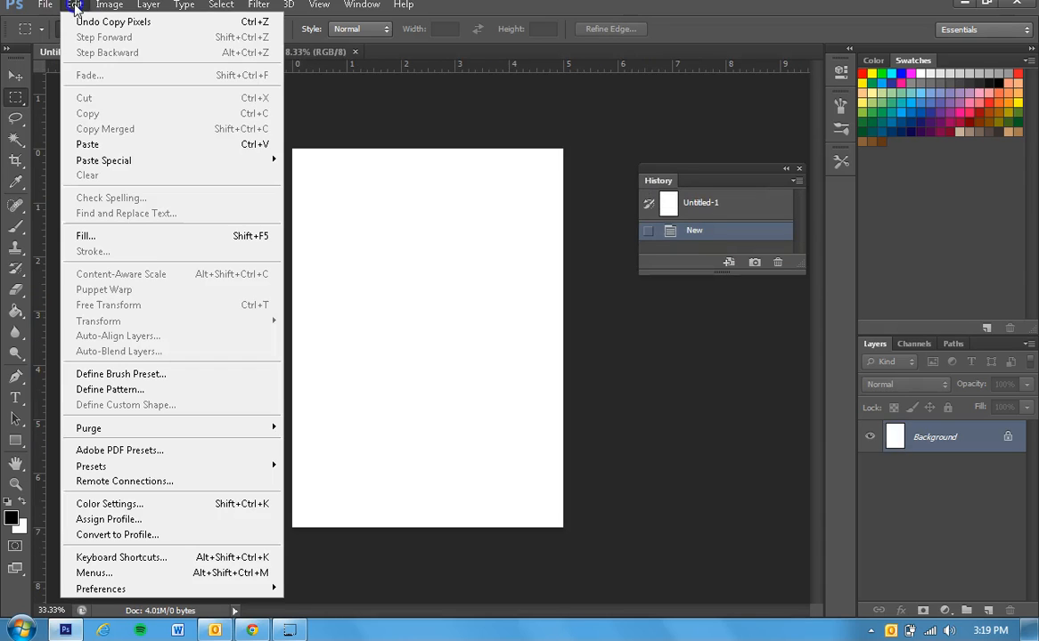
pyautogui.click(96, 144)
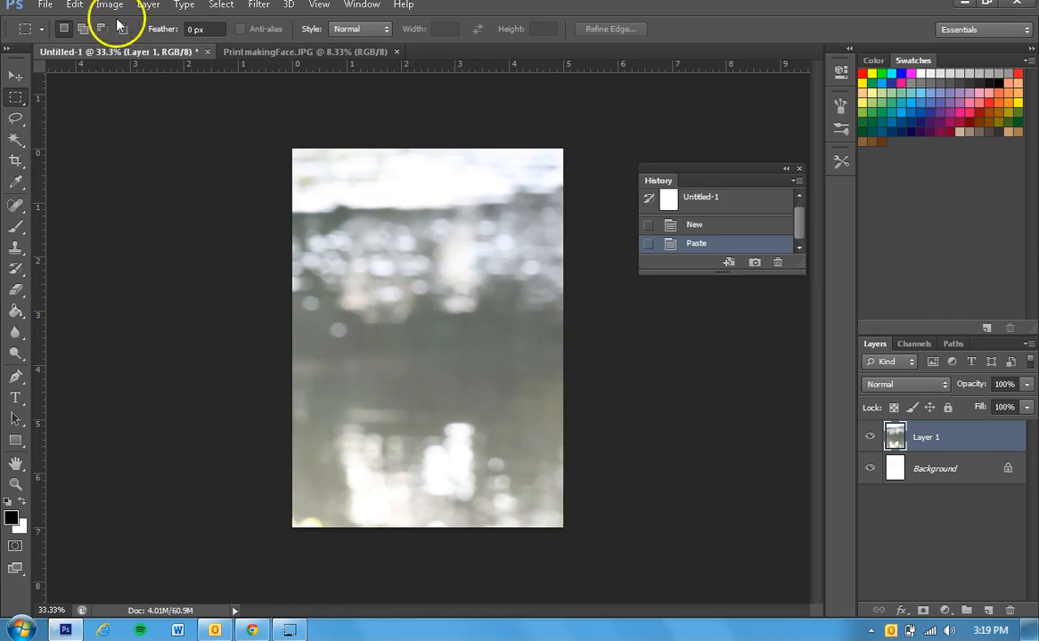
# - Scale the pasted photo layer proportionally down to about 52% and move it until the woman's face shows on the canvas
pyautogui.click(75, 6)
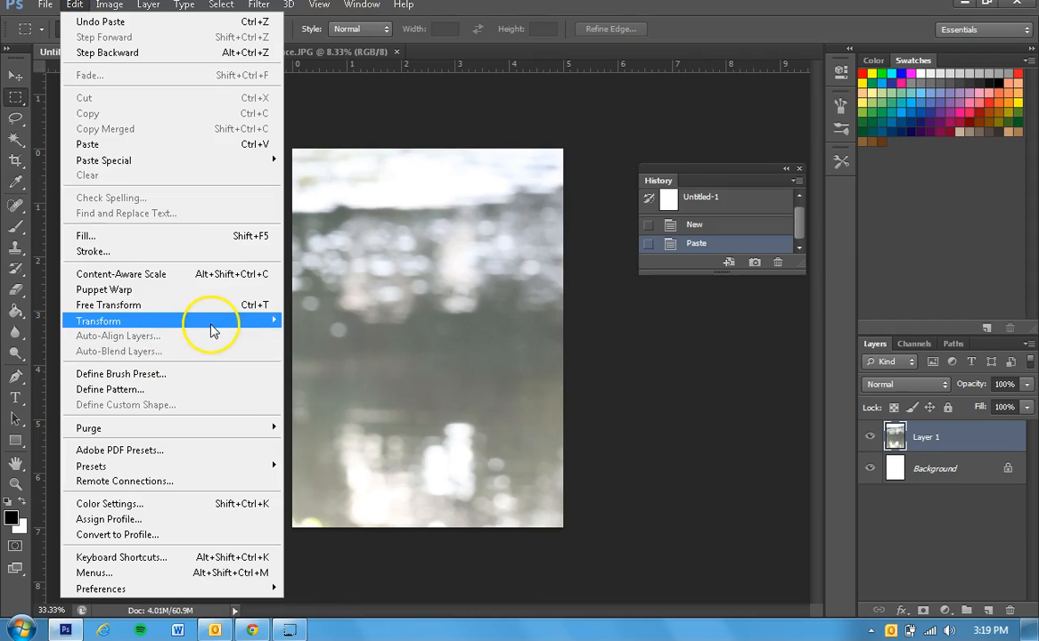
pyautogui.moveTo(213, 331)
pyautogui.click(326, 346)
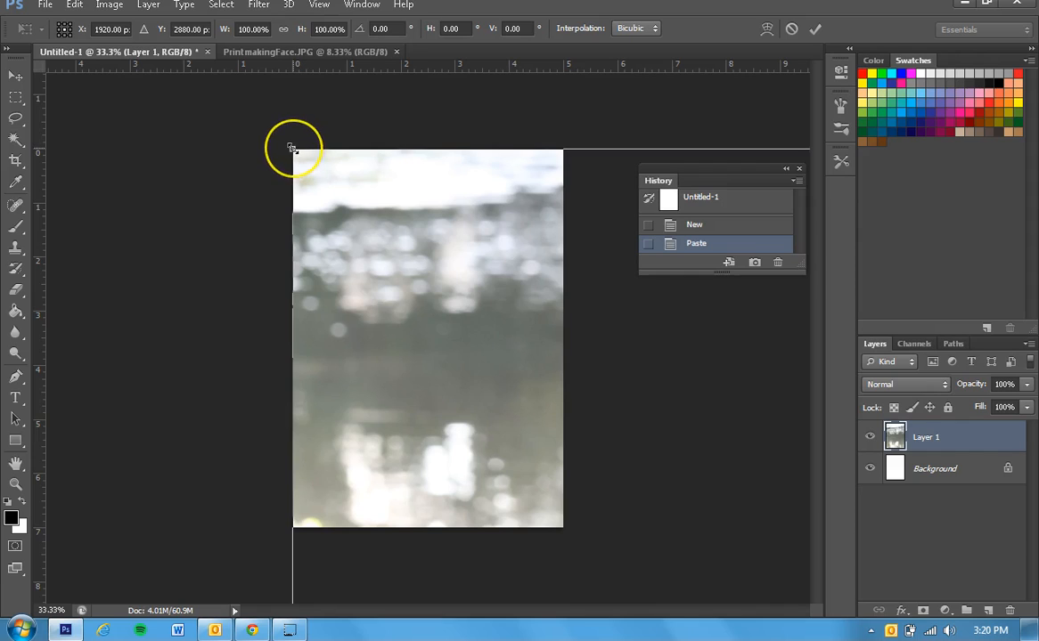
pyautogui.moveTo(291, 147); pyautogui.dragTo(503, 538)
pyautogui.moveTo(715, 588); pyautogui.dragTo(423, 185)
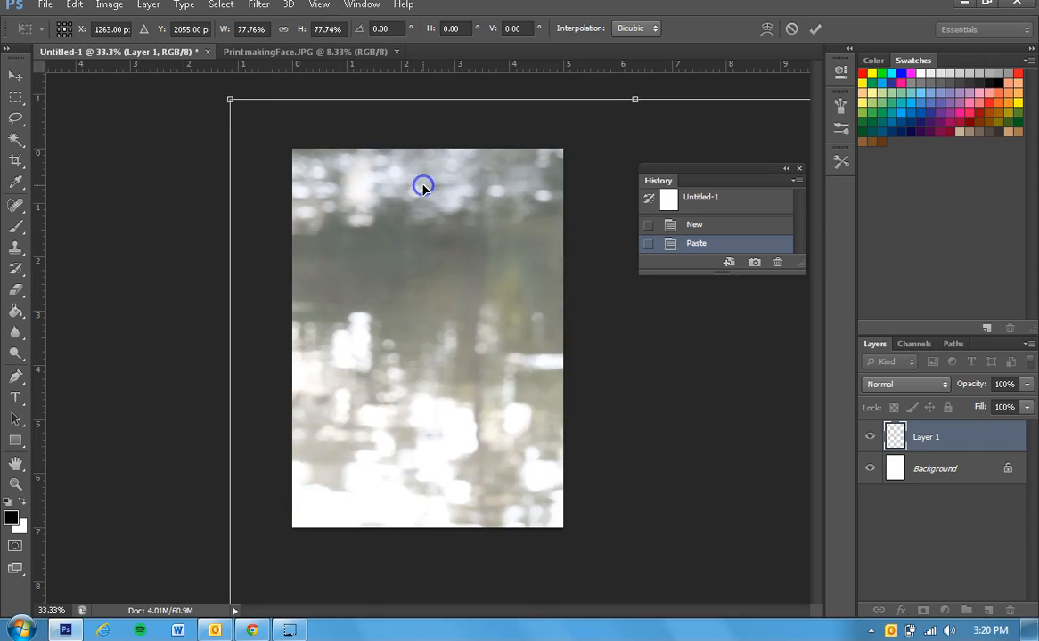
pyautogui.moveTo(230, 99); pyautogui.dragTo(503, 508)
pyautogui.moveTo(708, 557); pyautogui.dragTo(343, 241)
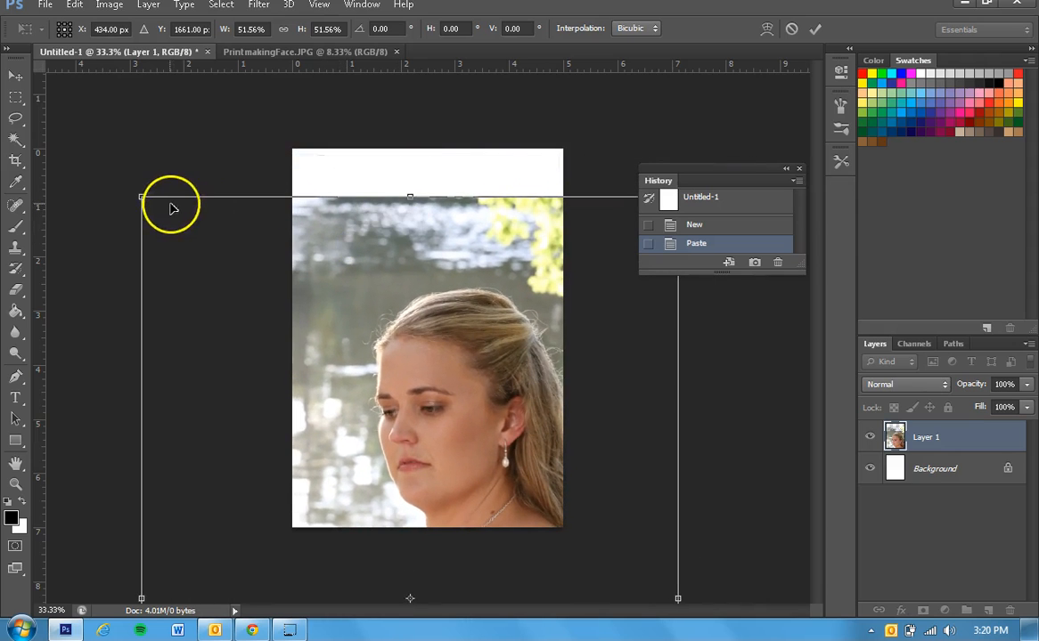
# - Enlarge the photo layer to about 62.6%, position it so the head and necklace fill the canvas, and apply the transform
pyautogui.moveTo(142, 197); pyautogui.dragTo(126, 113)
pyautogui.moveTo(679, 124); pyautogui.dragTo(713, 75)
pyautogui.moveTo(533, 295); pyautogui.dragTo(508, 362)
pyautogui.moveTo(686, 143); pyautogui.dragTo(721, 94)
pyautogui.moveTo(478, 314)
pyautogui.mouseDown()
pyautogui.moveTo(461, 277)
pyautogui.moveTo(463, 303)
pyautogui.mouseUp()
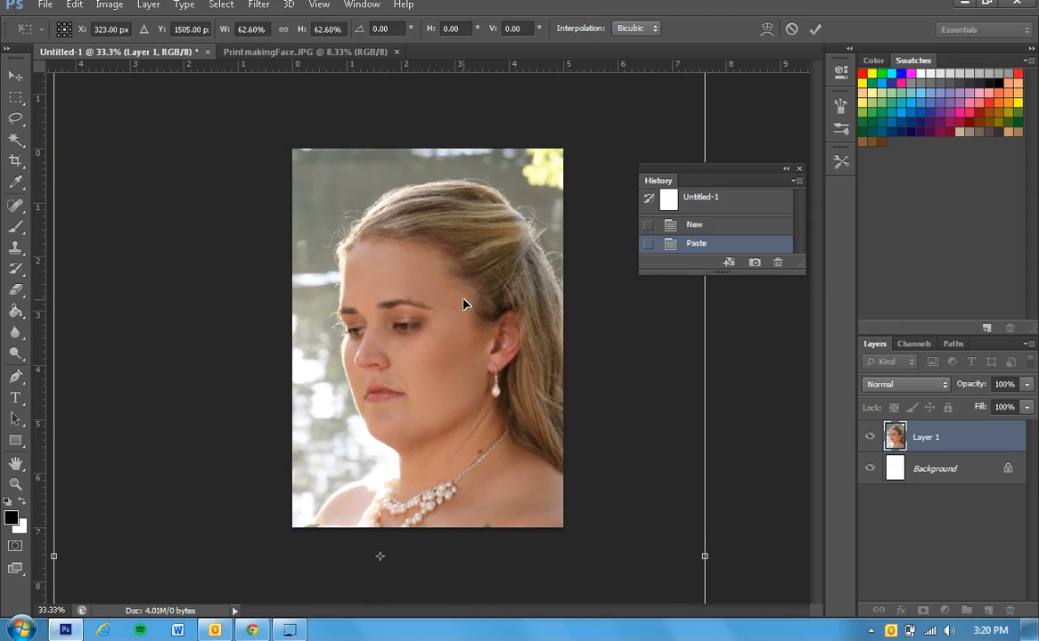
pyautogui.press('Return')
pyautogui.click(463, 277)
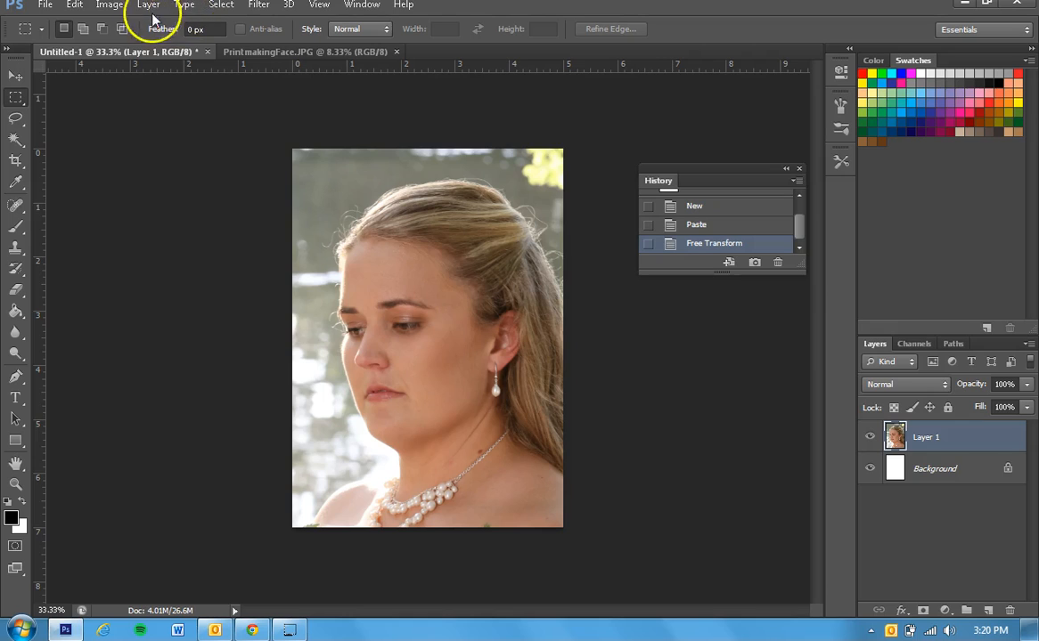
# - Apply a Brightness/Contrast adjustment to Layer 1 with brightness -20 and contrast 100
pyautogui.click(110, 5)
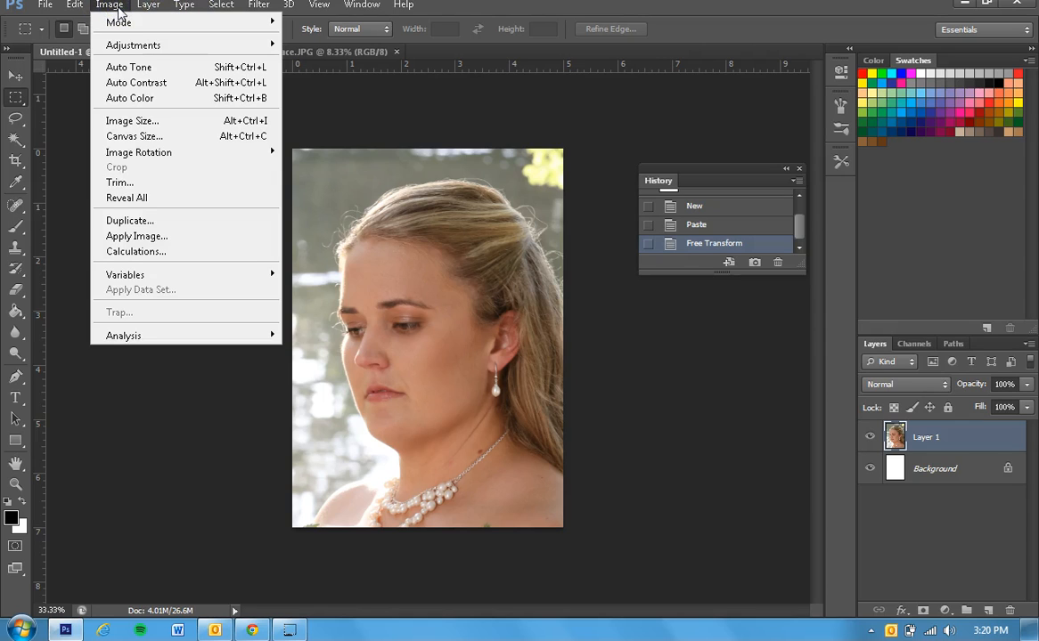
pyautogui.moveTo(138, 49)
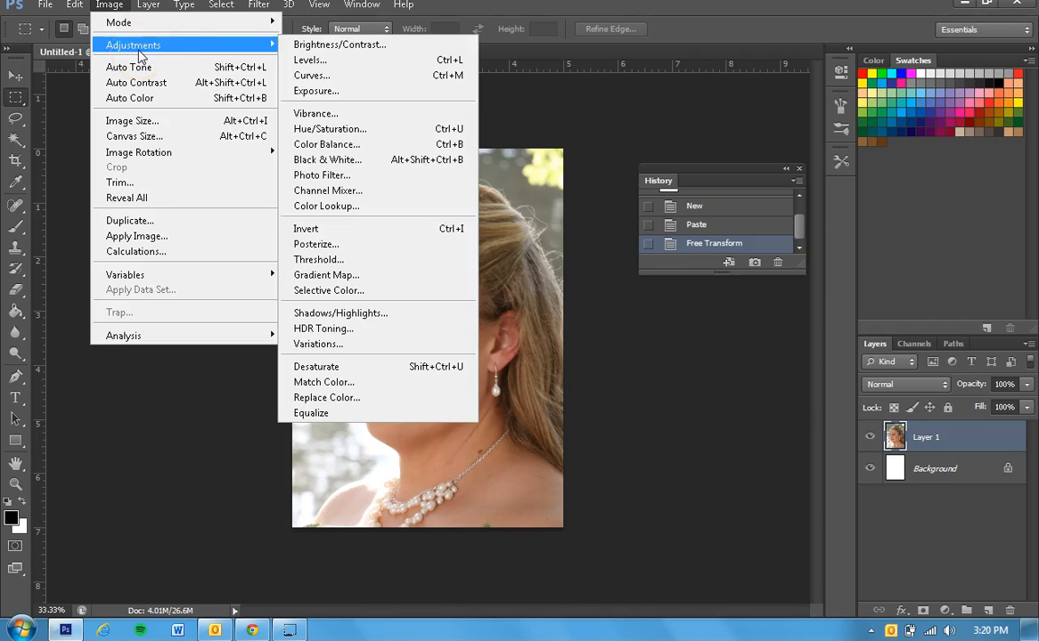
pyautogui.click(337, 45)
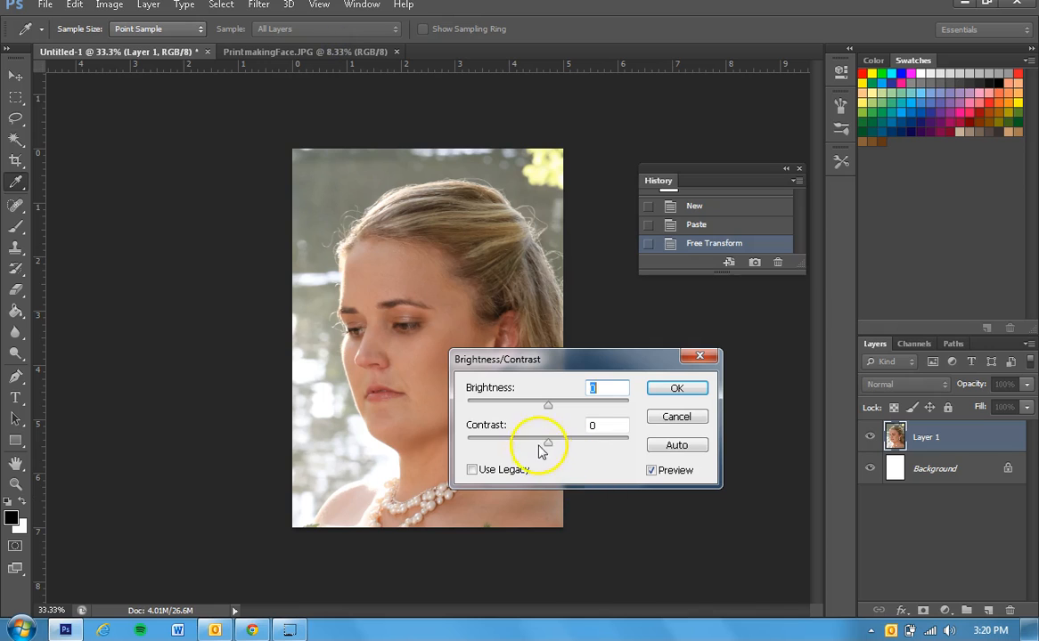
pyautogui.moveTo(549, 441); pyautogui.dragTo(583, 442)
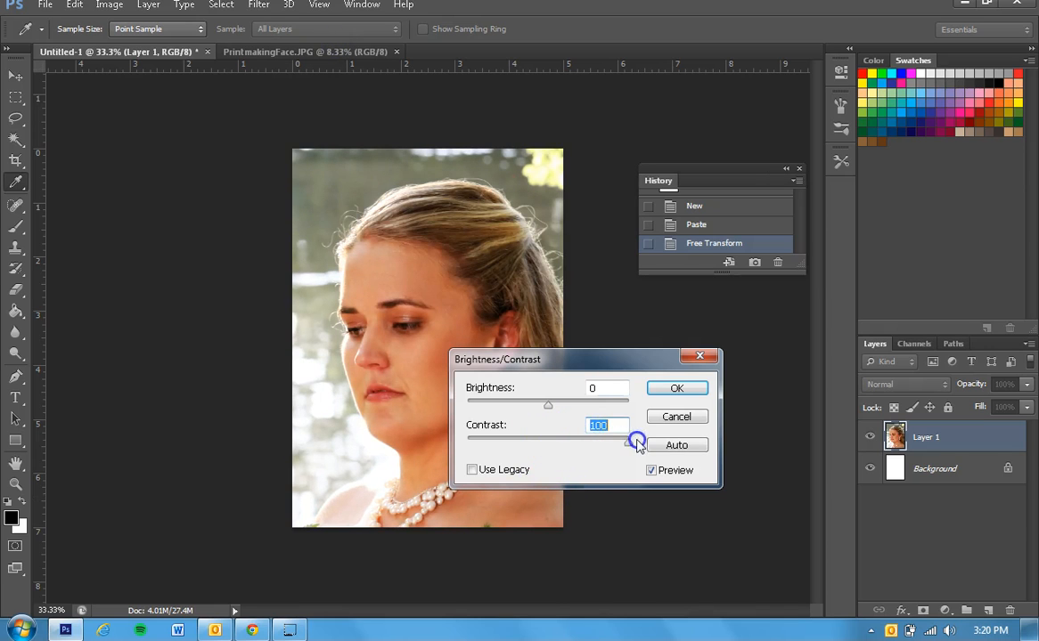
pyautogui.moveTo(549, 412); pyautogui.dragTo(539, 412)
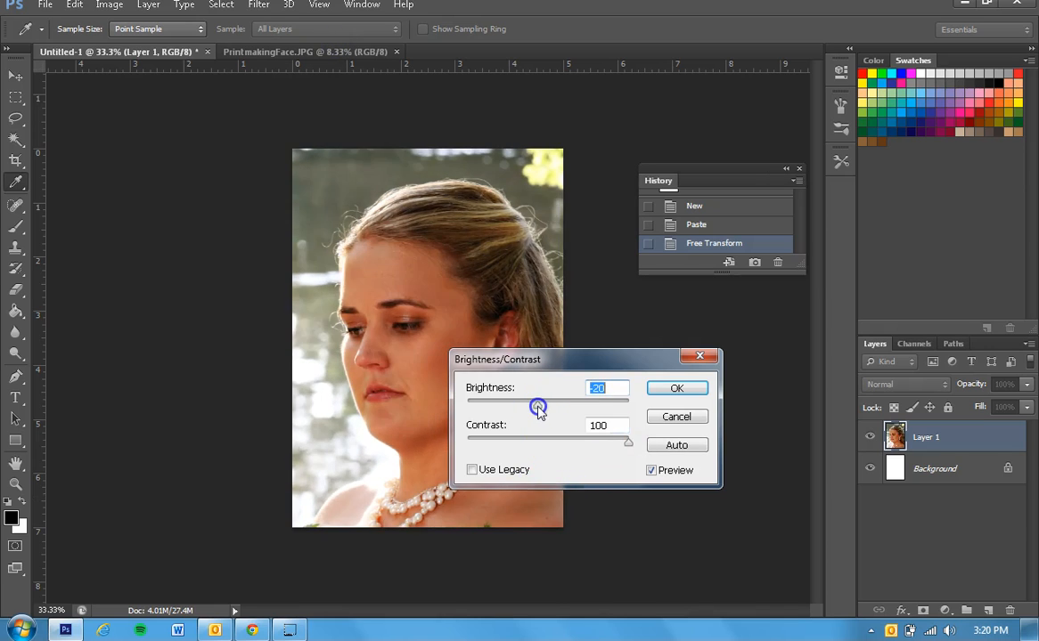
pyautogui.click(692, 389)
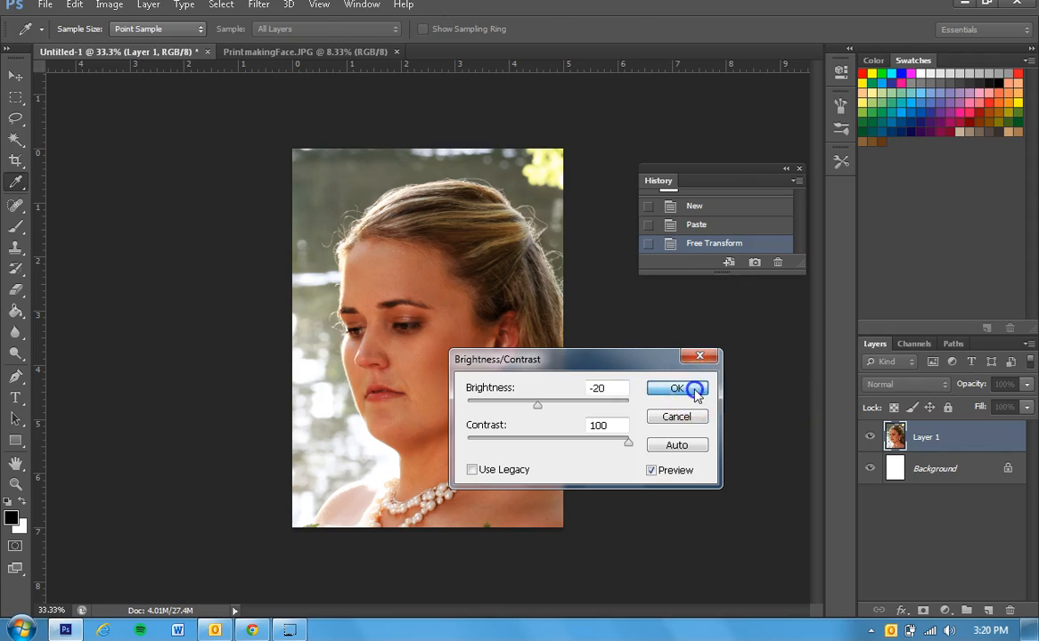
# - Apply the Sketch Stamp filter to the portrait with Light/Dark Balance 8 and Smoothness 2, checking the face in the preview
pyautogui.click(269, 5)
pyautogui.click(271, 67)
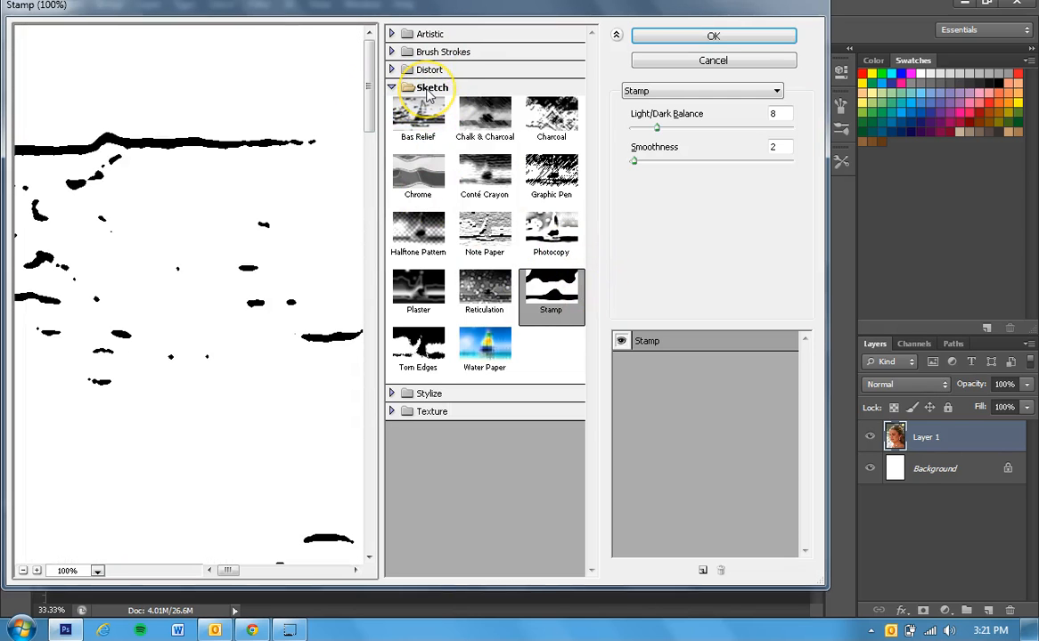
pyautogui.click(25, 571)
pyautogui.click(25, 571)
pyautogui.click(25, 571)
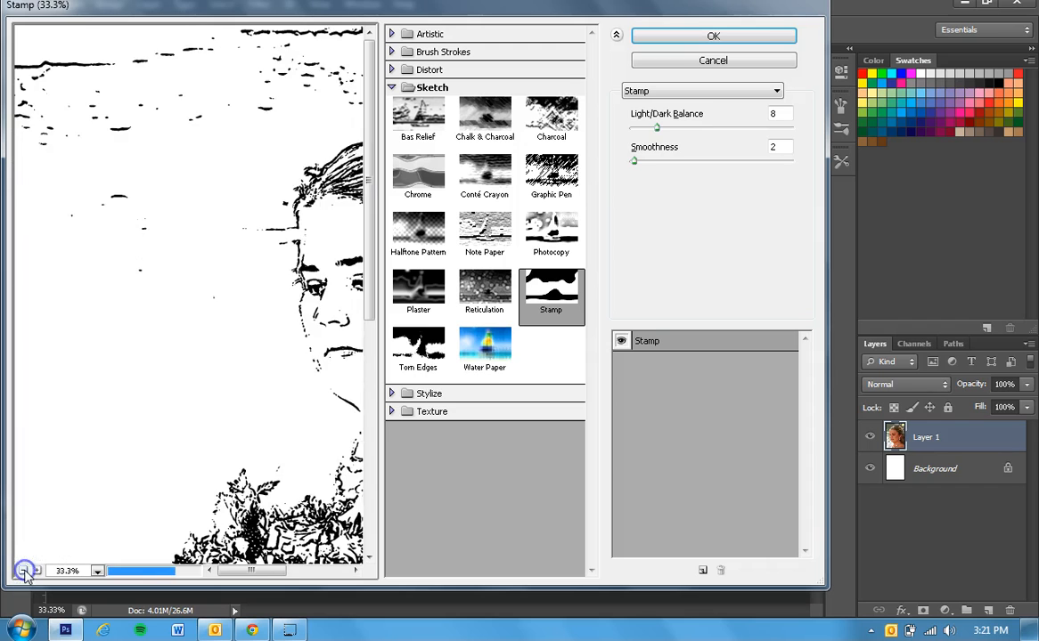
pyautogui.click(25, 571)
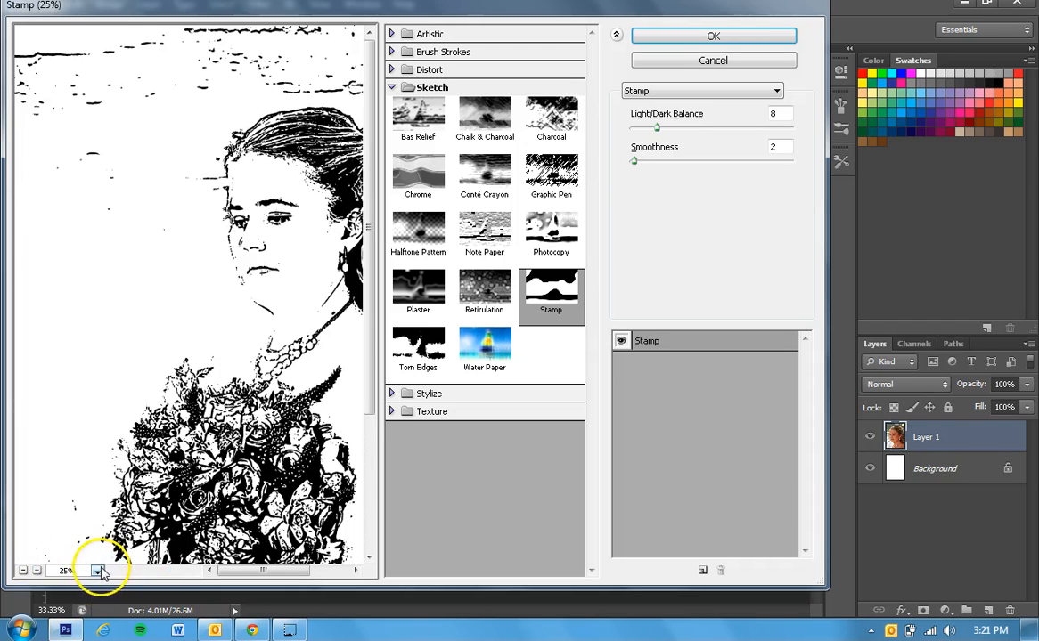
pyautogui.click(37, 571)
pyautogui.moveTo(297, 252); pyautogui.dragTo(160, 401)
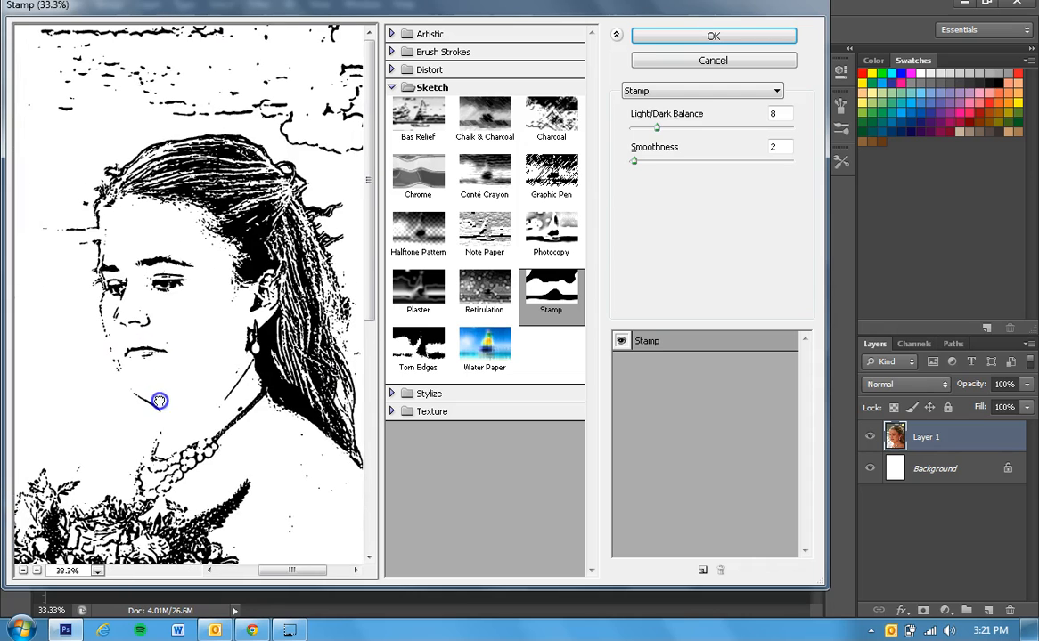
pyautogui.click(36, 570)
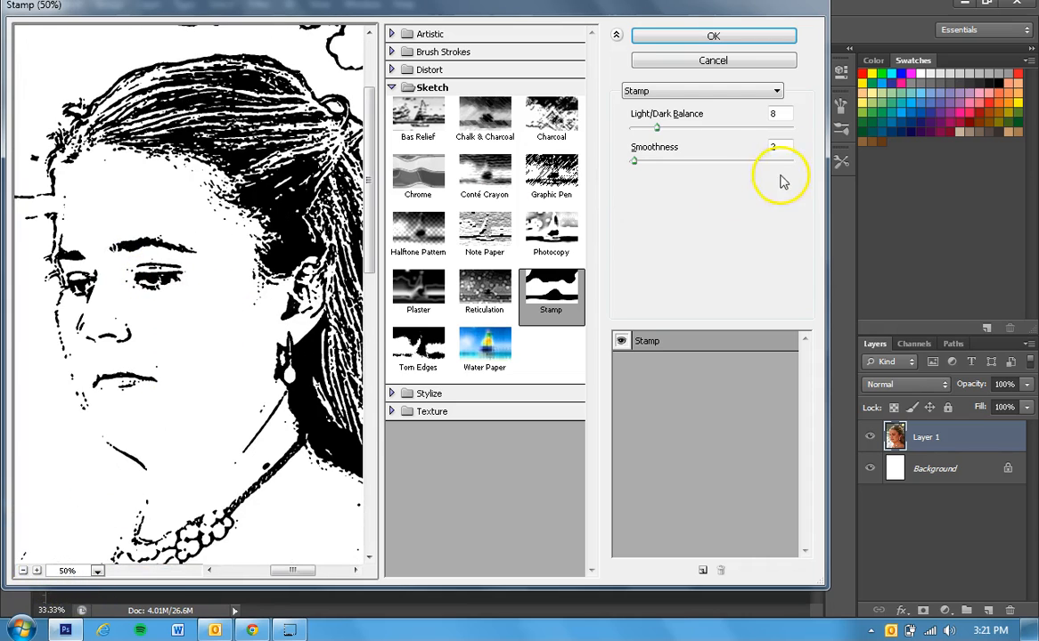
pyautogui.moveTo(633, 161)
pyautogui.mouseDown()
pyautogui.moveTo(655, 162)
pyautogui.moveTo(636, 170)
pyautogui.mouseUp()
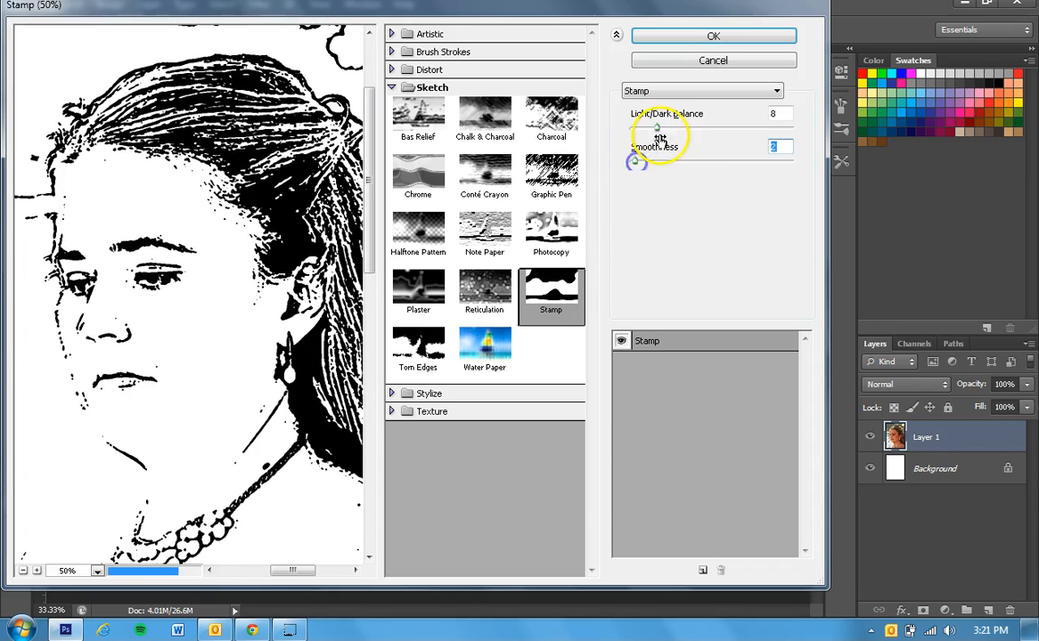
pyautogui.moveTo(659, 128)
pyautogui.mouseDown()
pyautogui.moveTo(689, 131)
pyautogui.moveTo(658, 137)
pyautogui.moveTo(660, 148)
pyautogui.moveTo(655, 136)
pyautogui.mouseUp()
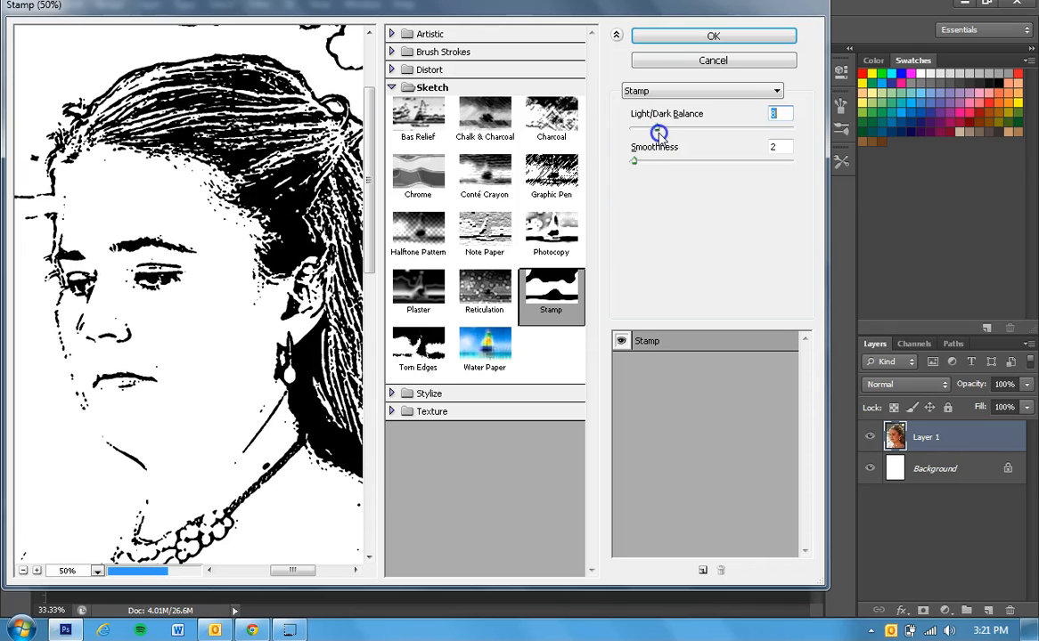
pyautogui.click(709, 39)
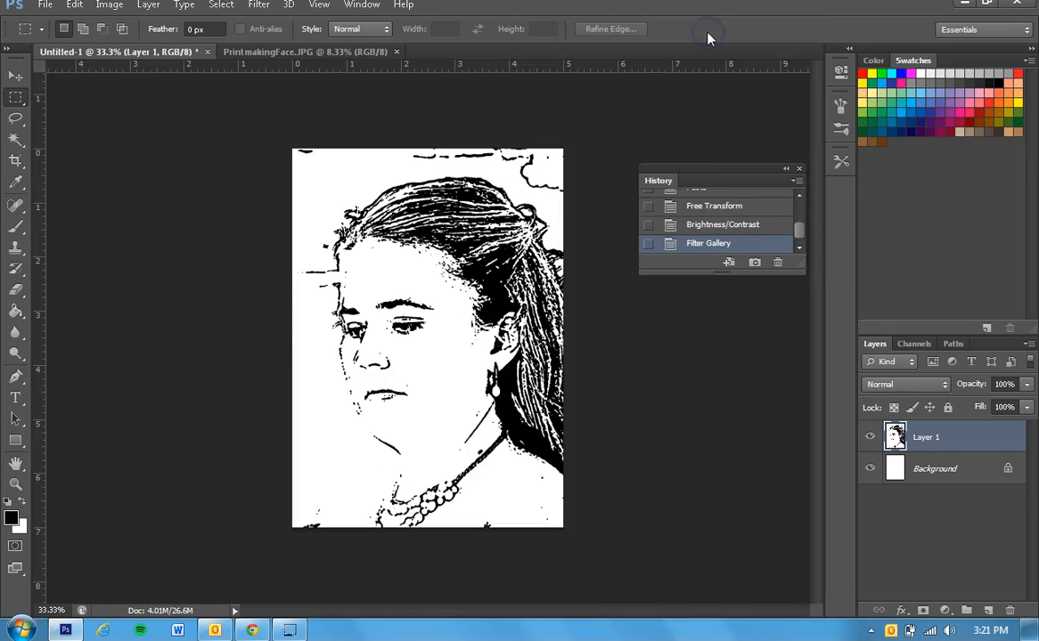
# - Erase the stray background marks above and beside the head and in the lower-left corner with a 500 px Eraser
pyautogui.click(15, 289)
pyautogui.moveTo(290, 134); pyautogui.dragTo(371, 104)
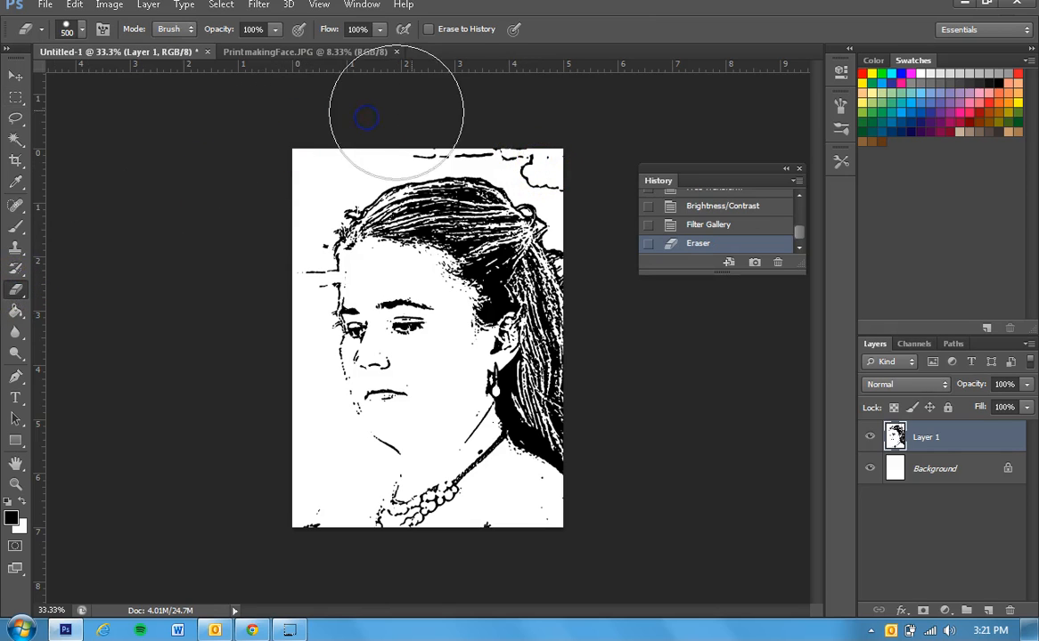
pyautogui.moveTo(447, 104)
pyautogui.mouseDown()
pyautogui.moveTo(508, 98)
pyautogui.moveTo(549, 116)
pyautogui.mouseUp()
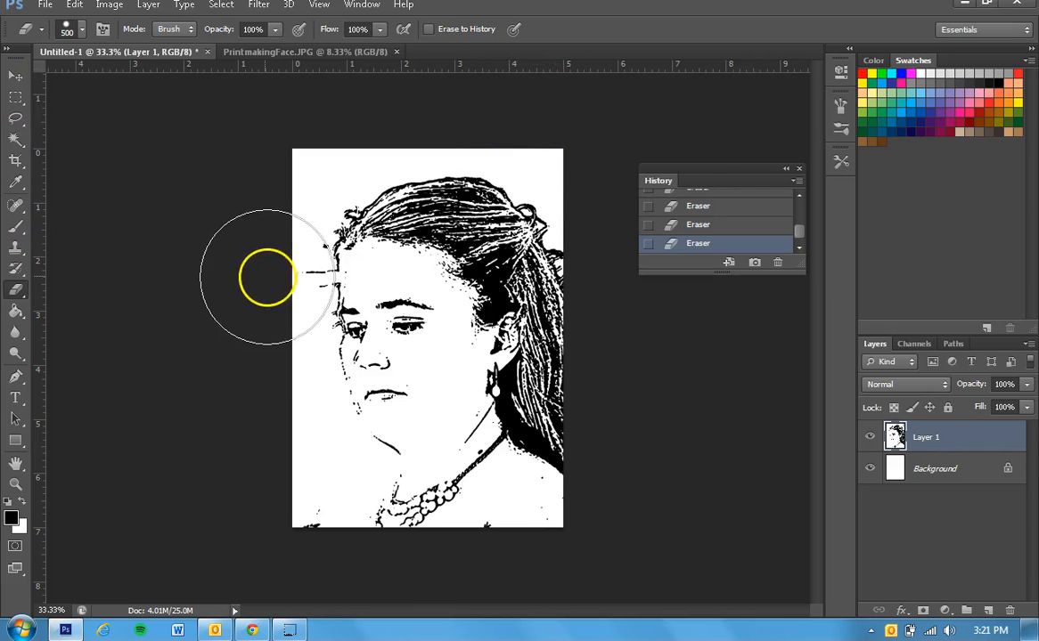
pyautogui.click(290, 527)
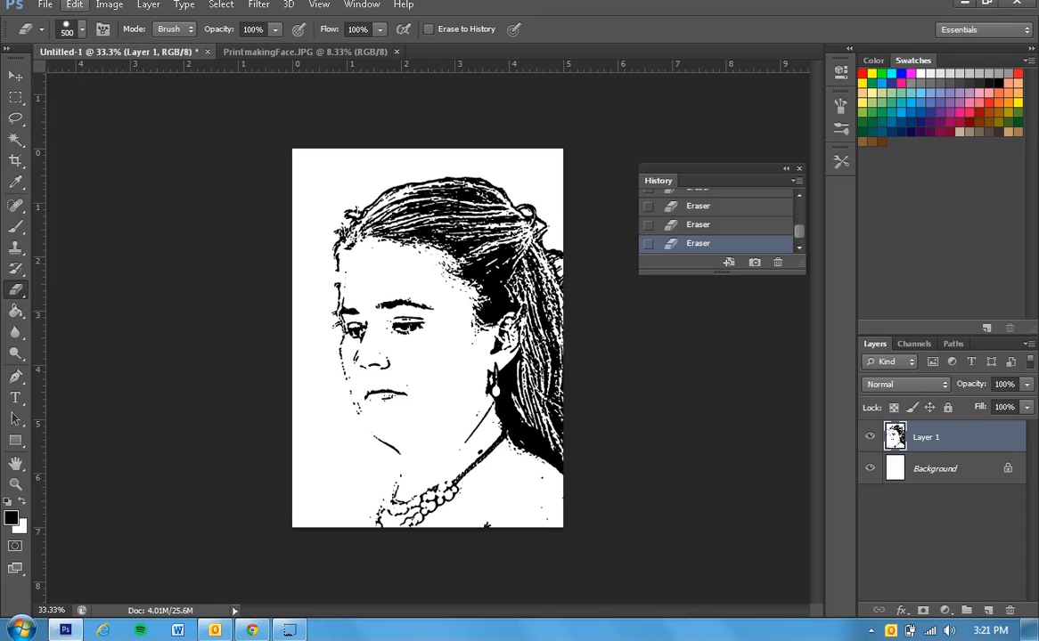
# - Save a JPEG copy of the stamped portrait to the Desktop as PrintmakingFace2.jpg, accepting the JPEG options
pyautogui.click(45, 5)
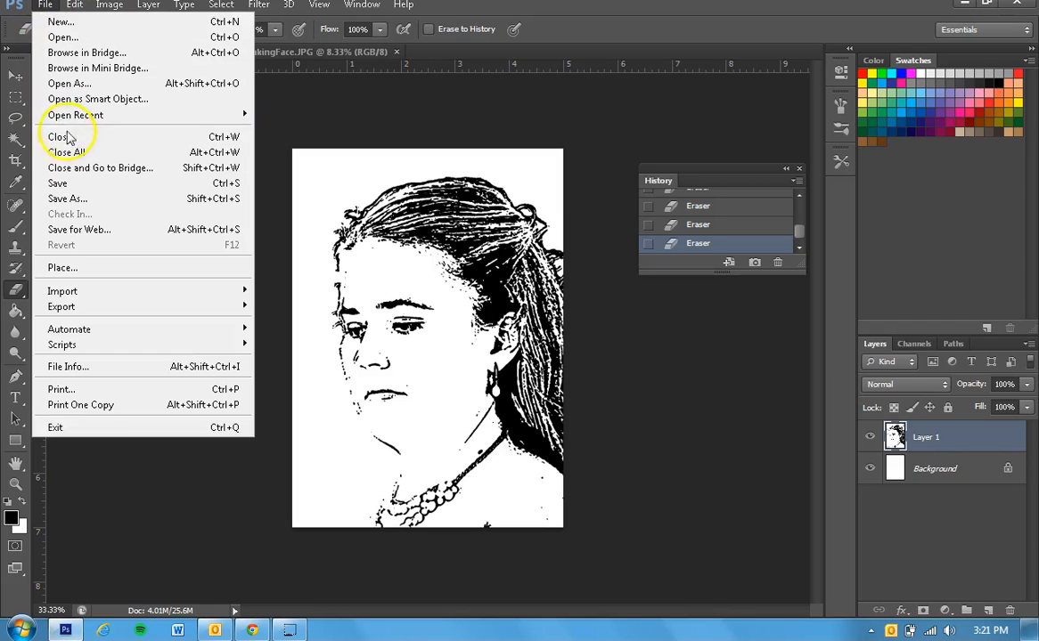
pyautogui.click(71, 201)
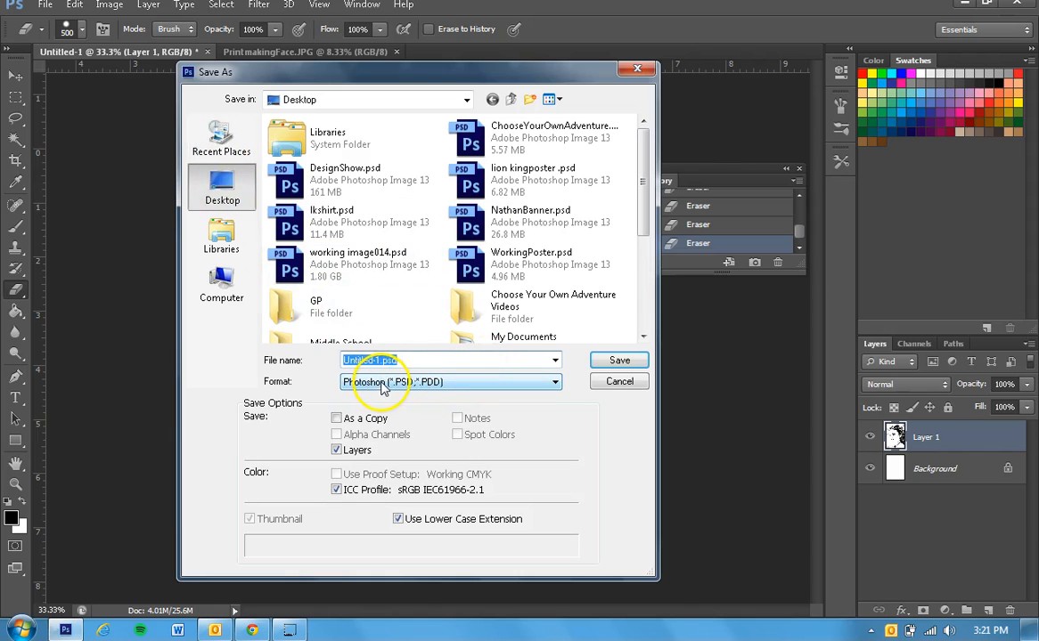
pyautogui.click(381, 383)
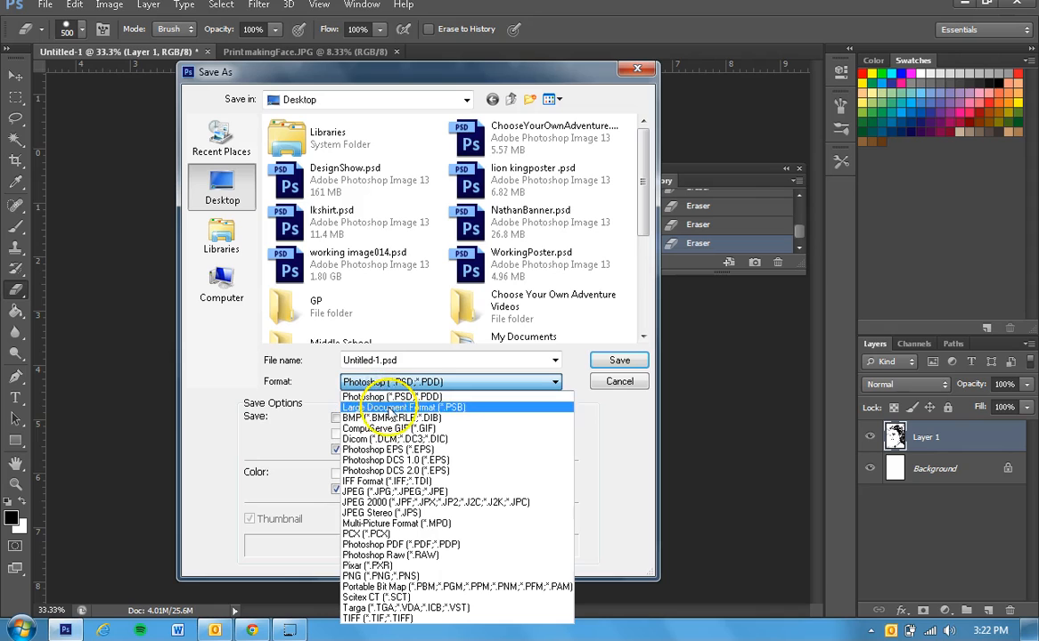
pyautogui.click(386, 492)
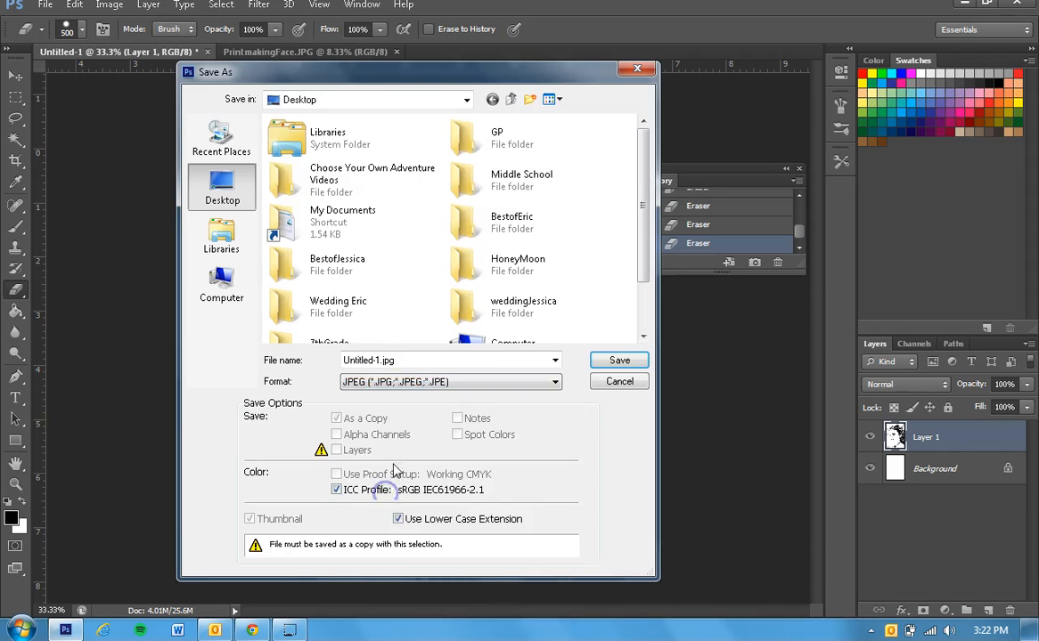
pyautogui.doubleClick(380, 359)
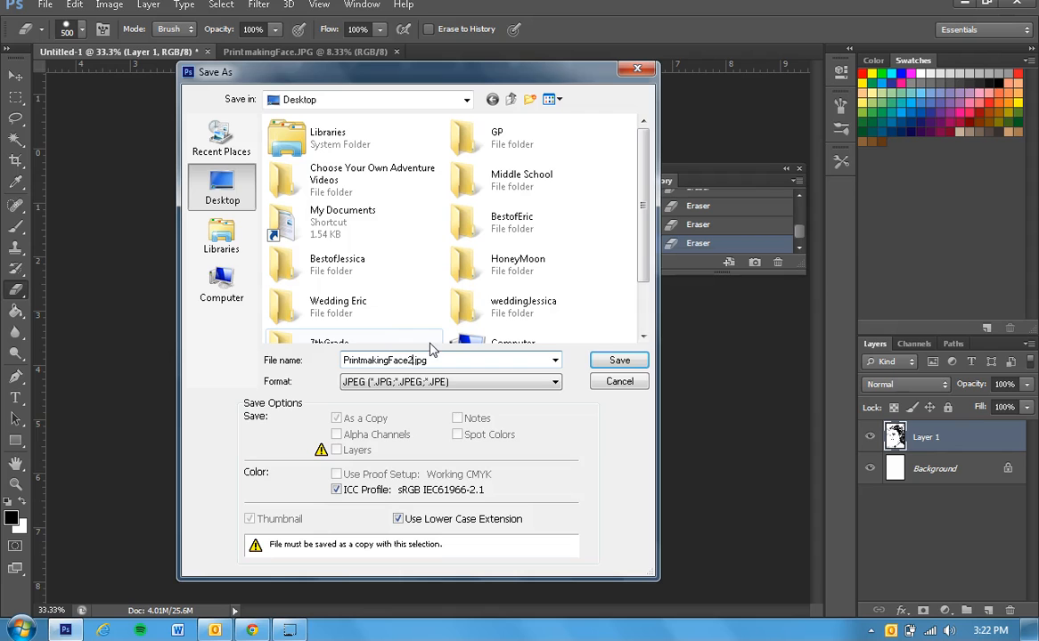
pyautogui.click(620, 360)
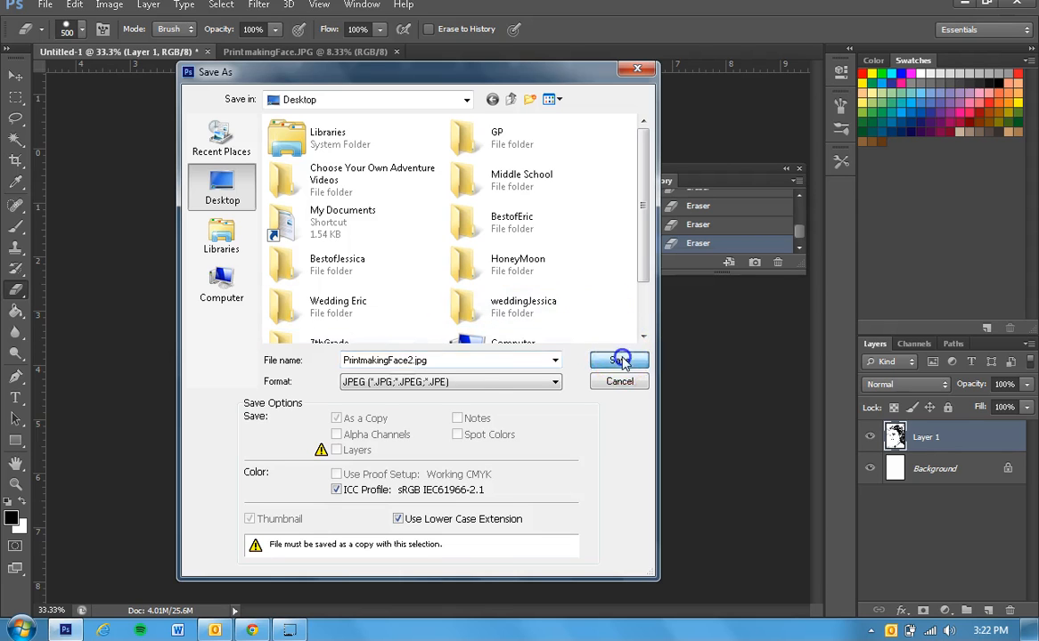
pyautogui.click(514, 142)
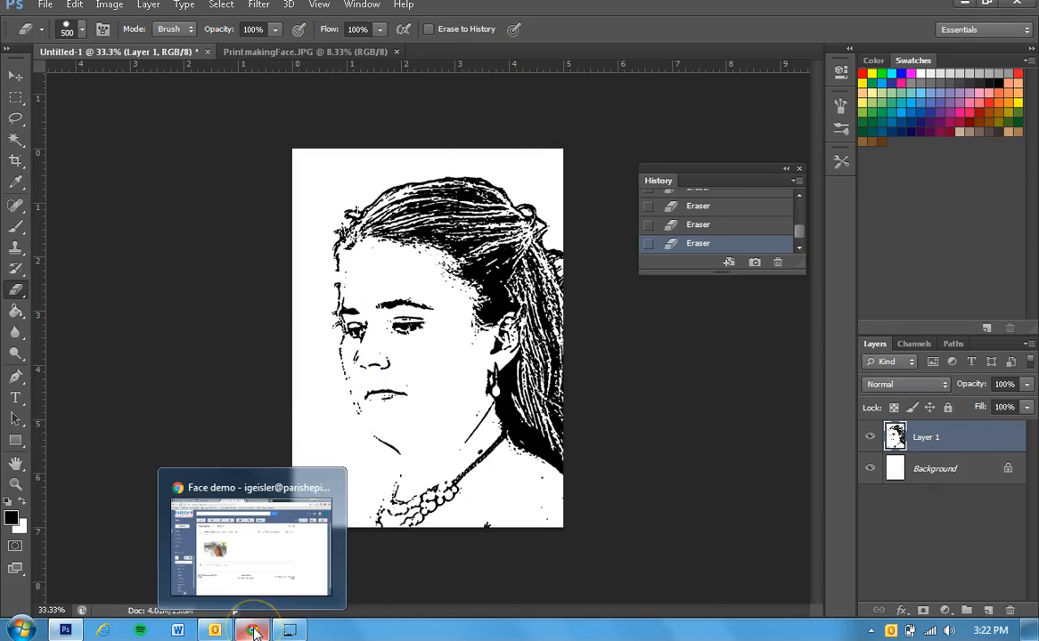
# - Switch to Google Drive in Chrome and open the Class Pages folder
pyautogui.click(254, 631)
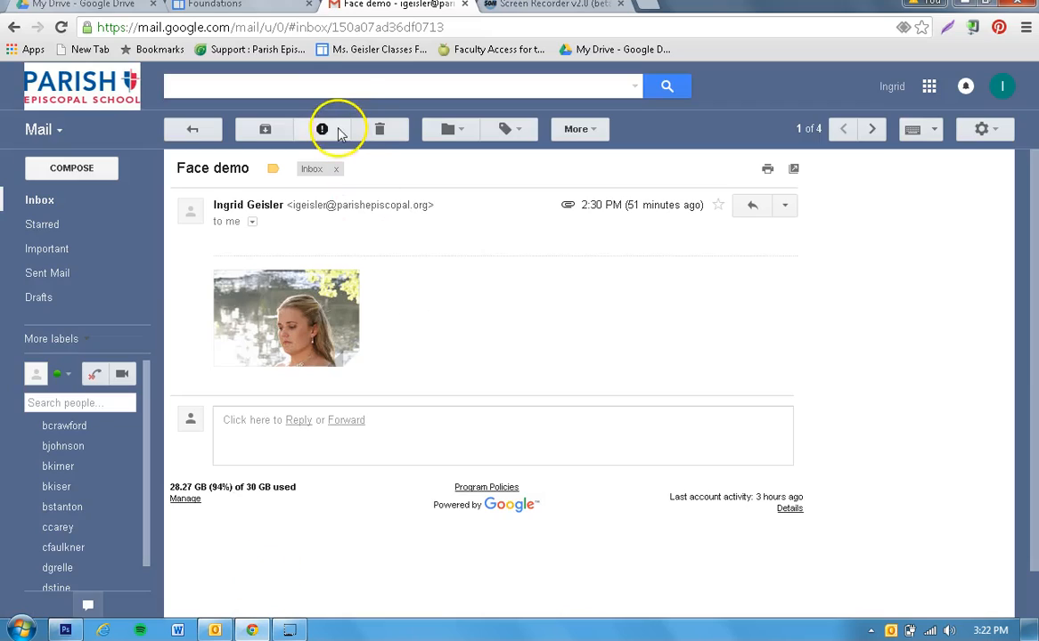
pyautogui.click(113, 8)
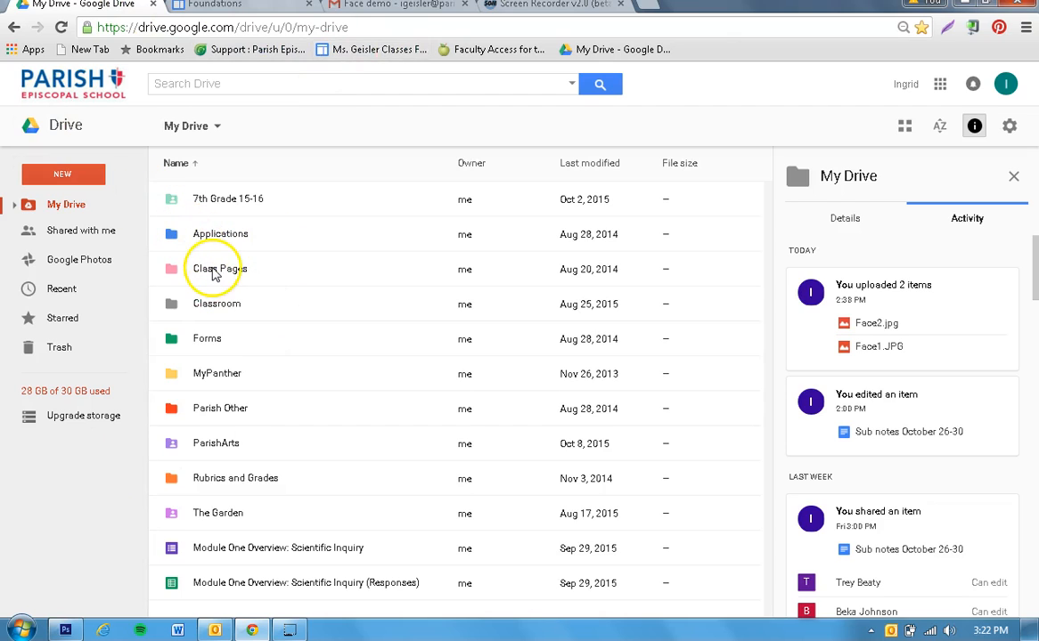
pyautogui.doubleClick(214, 271)
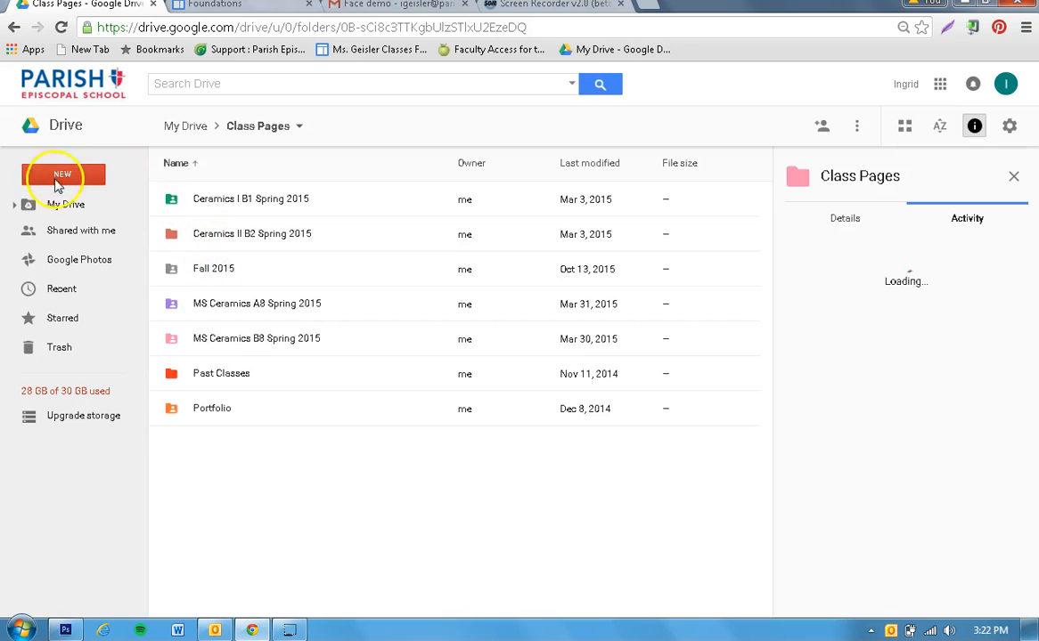
# - Upload PrintmakingFace.JPG and PrintmakingFace2.jpg together from the Desktop to the Class Pages folder
pyautogui.click(62, 175)
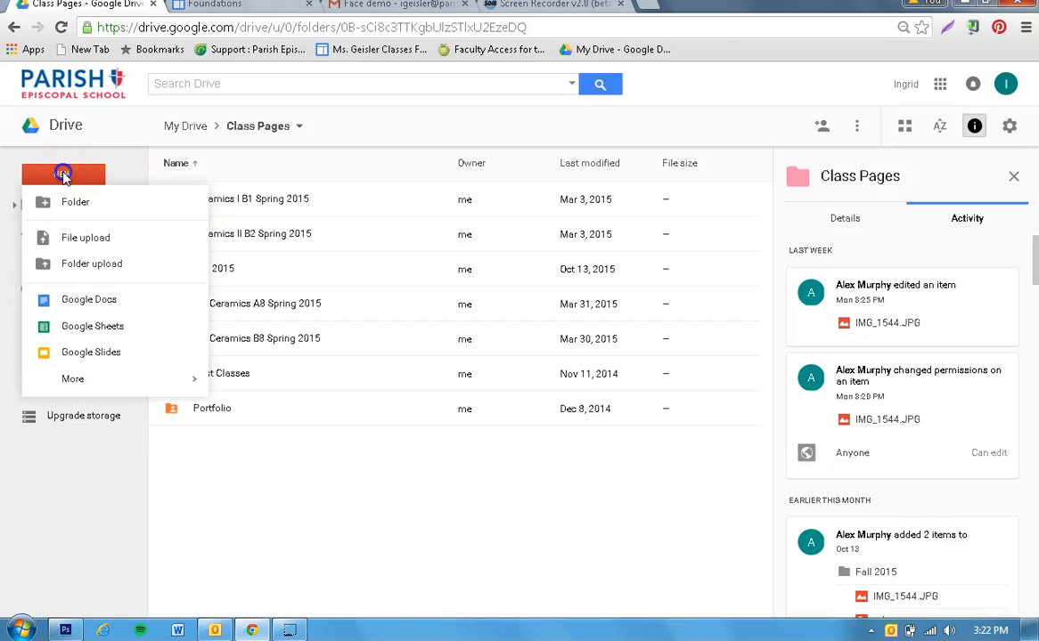
pyautogui.click(84, 237)
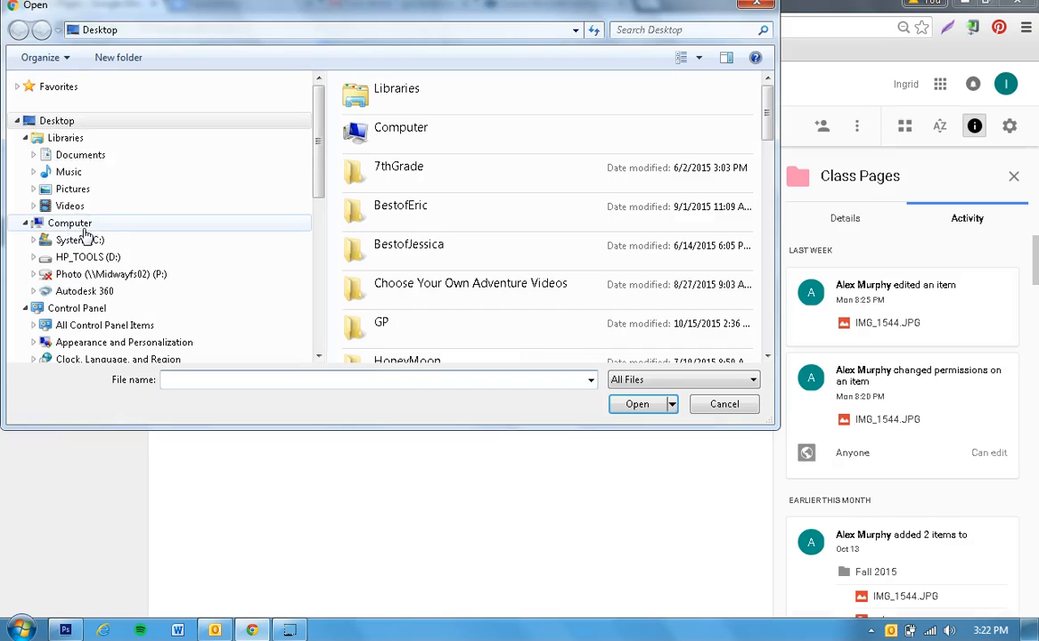
pyautogui.moveTo(767, 114); pyautogui.dragTo(742, 273)
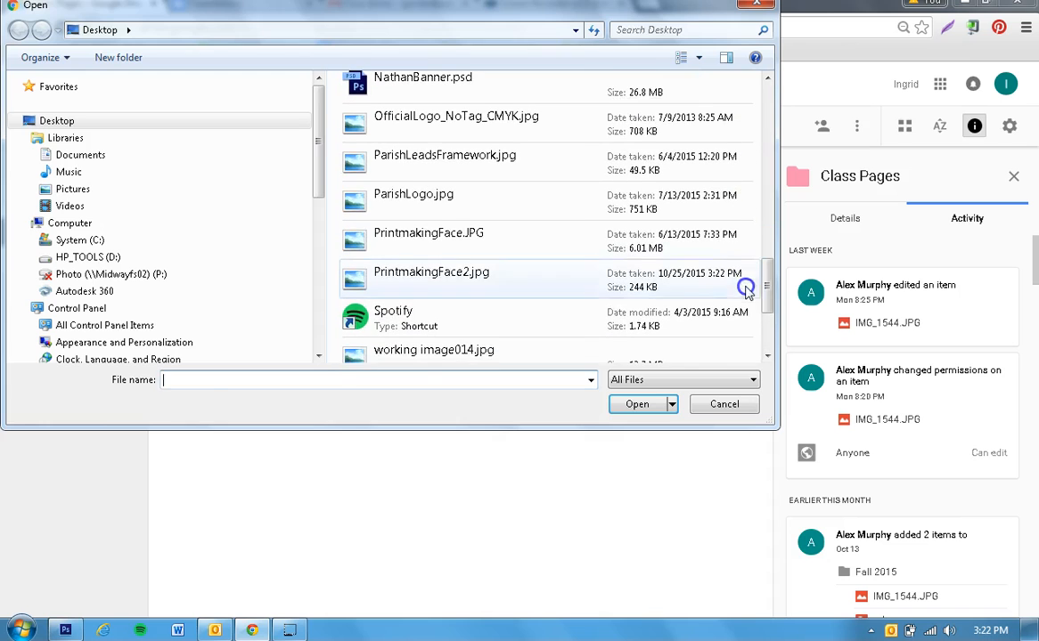
pyautogui.click(399, 237)
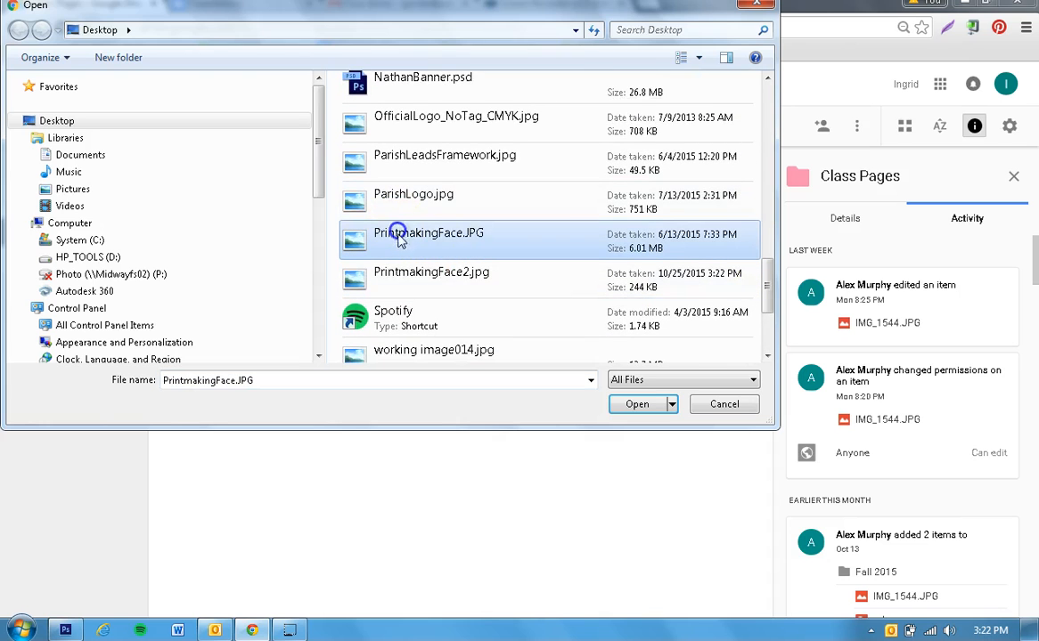
pyautogui.keyDown('ctrl'); pyautogui.click(396, 281); pyautogui.keyUp('ctrl')
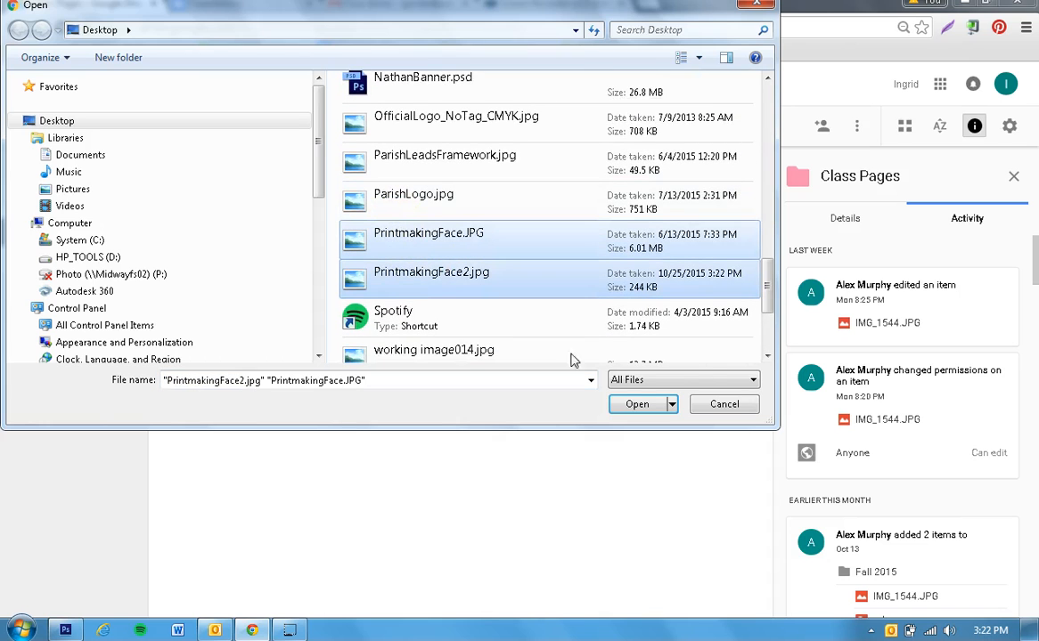
pyautogui.click(638, 404)
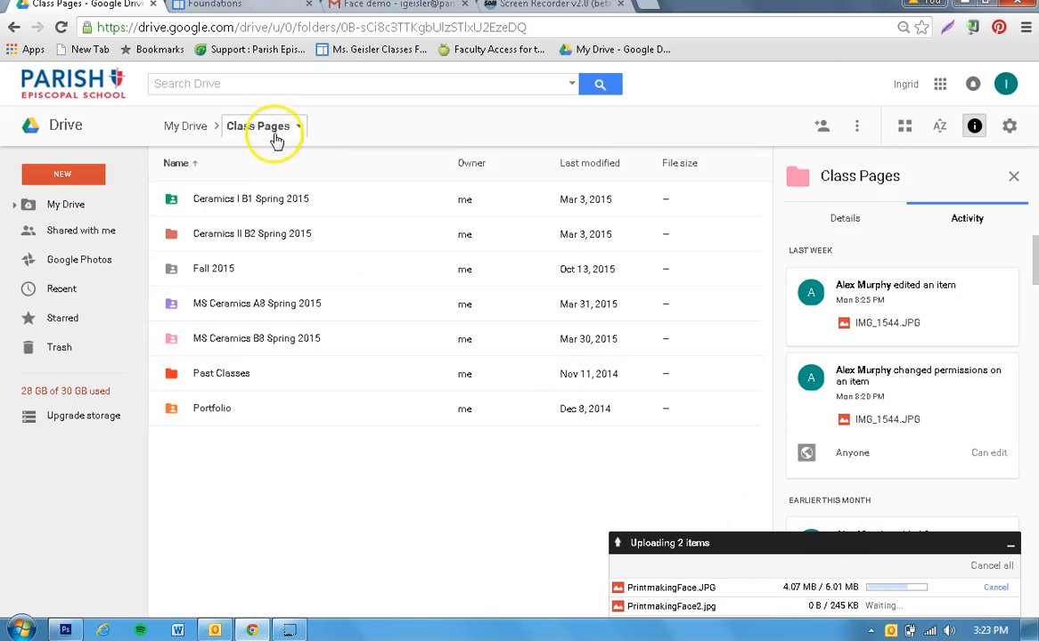
pyautogui.click(272, 127)
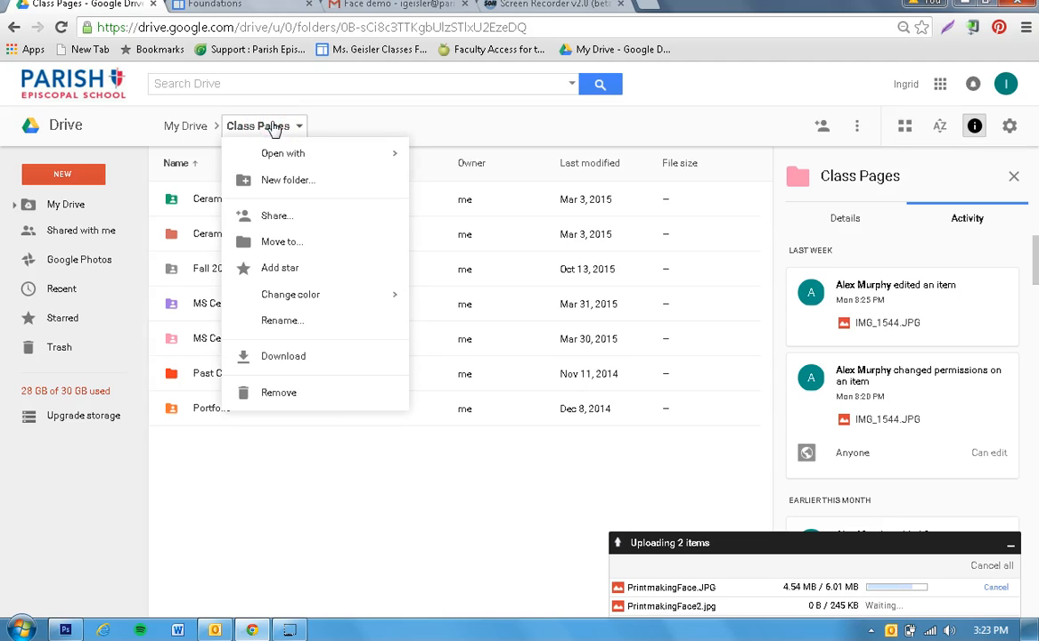
pyautogui.click(270, 215)
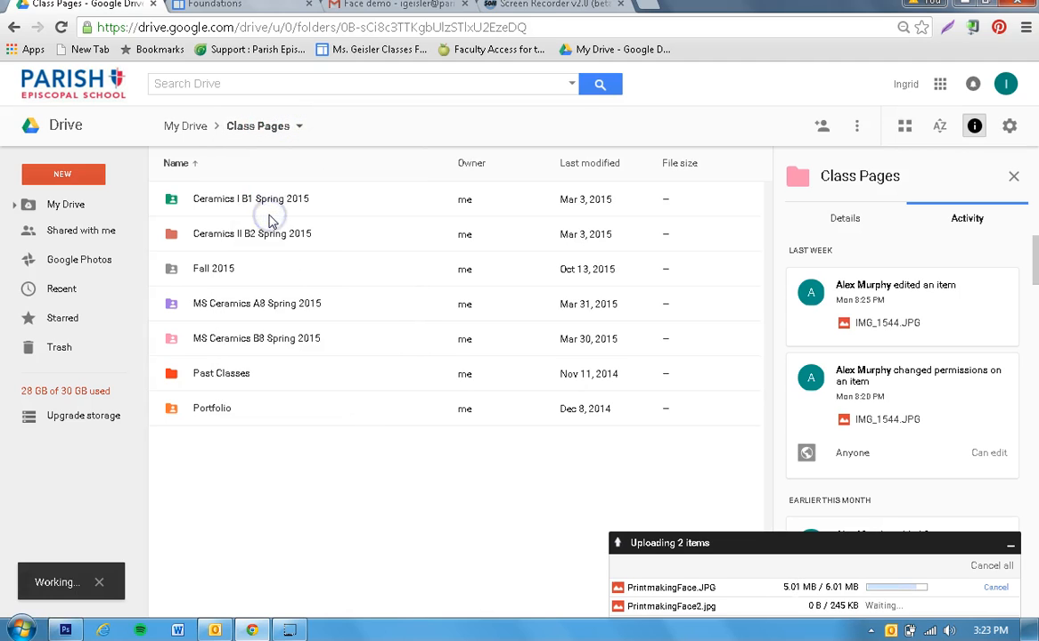
pyautogui.click(672, 406)
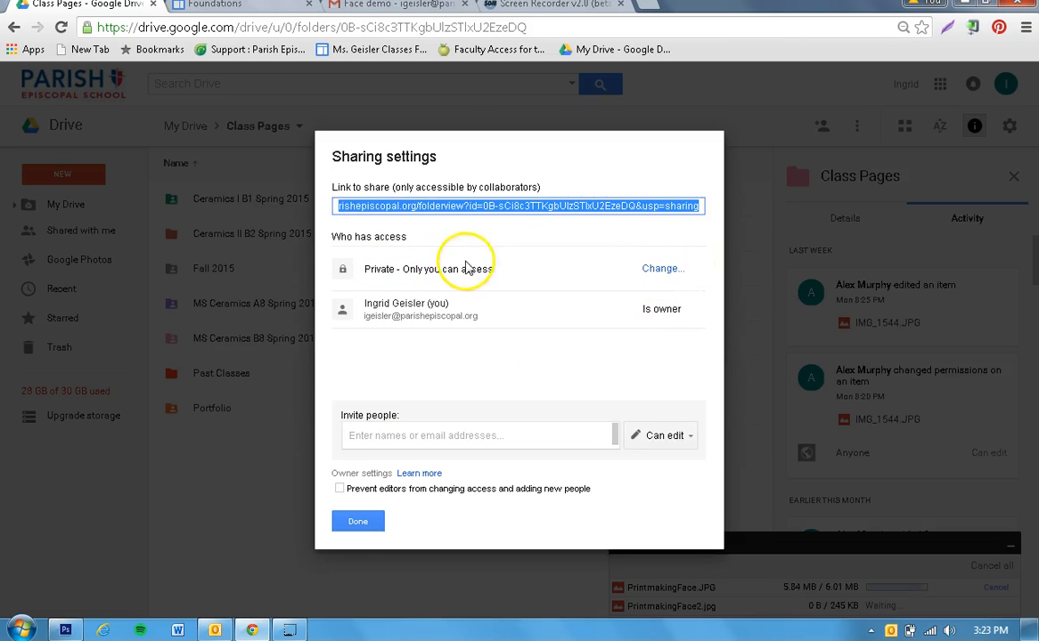
pyautogui.click(664, 270)
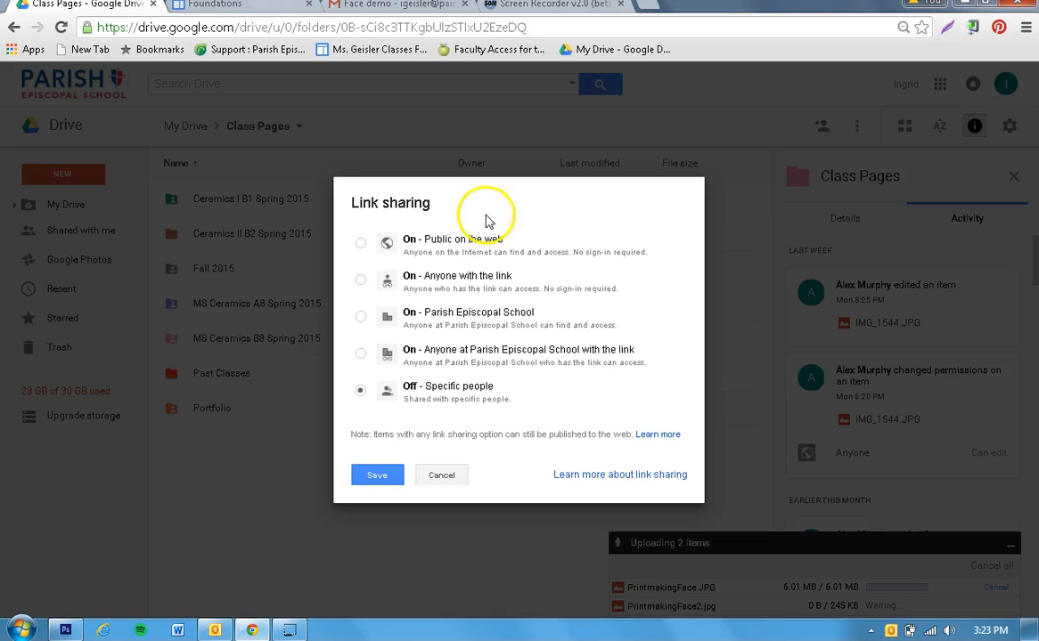
pyautogui.click(360, 242)
pyautogui.click(375, 502)
pyautogui.click(440, 499)
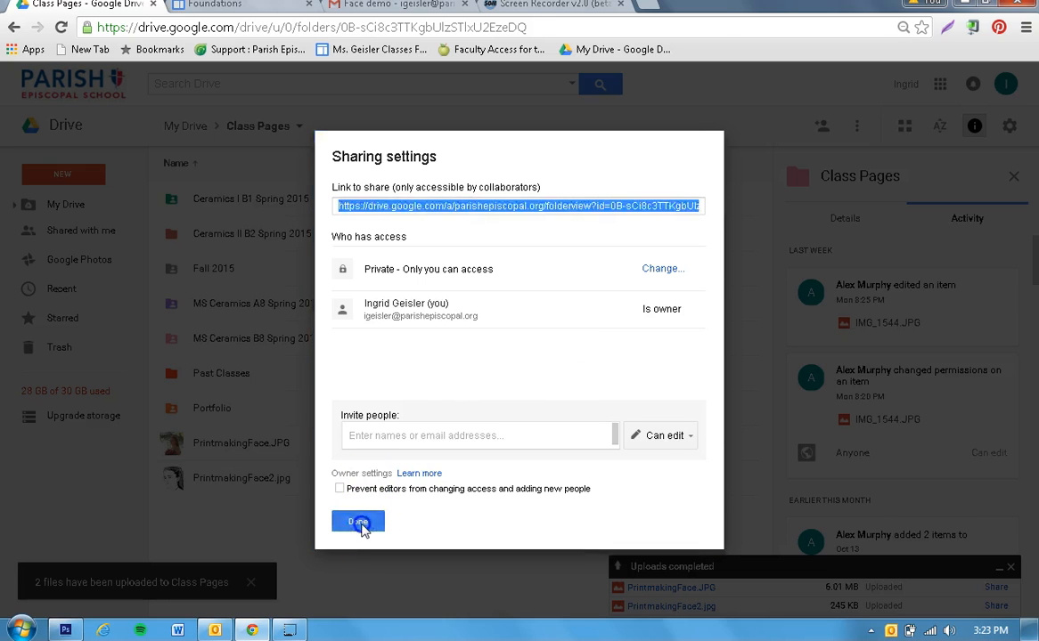
pyautogui.click(364, 519)
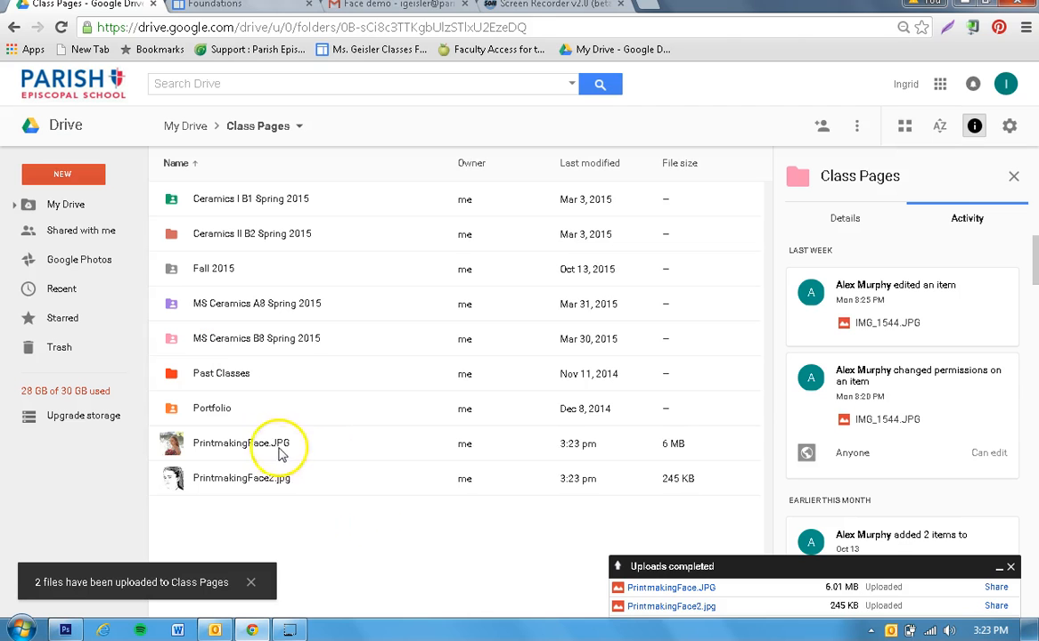
# - Set link sharing for PrintmakingFace.JPG to On - Public on the web through the advanced sharing settings
pyautogui.rightClick(222, 450)
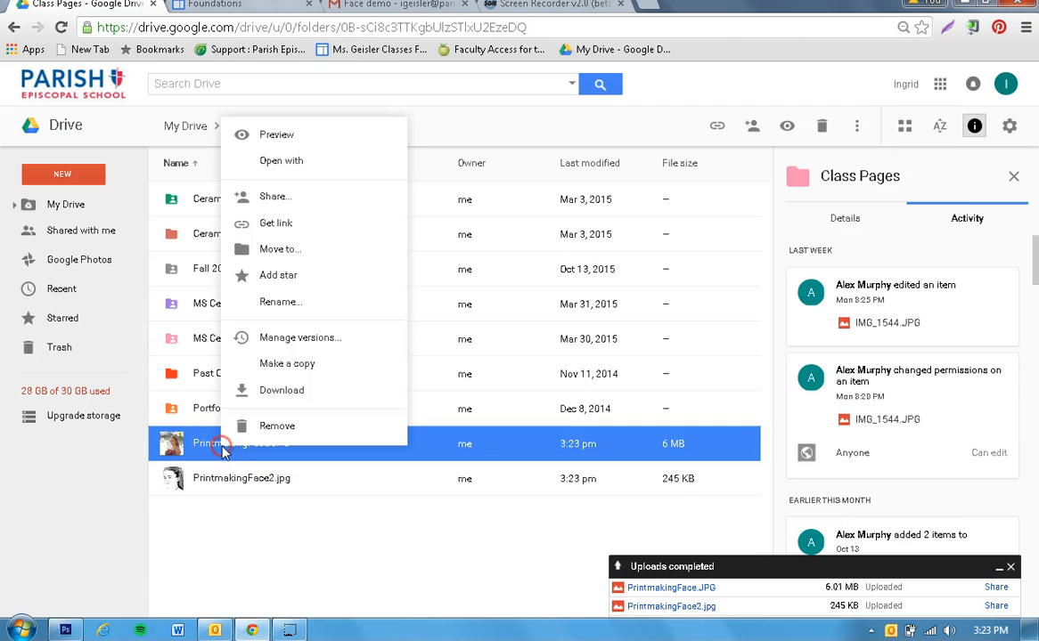
pyautogui.click(312, 204)
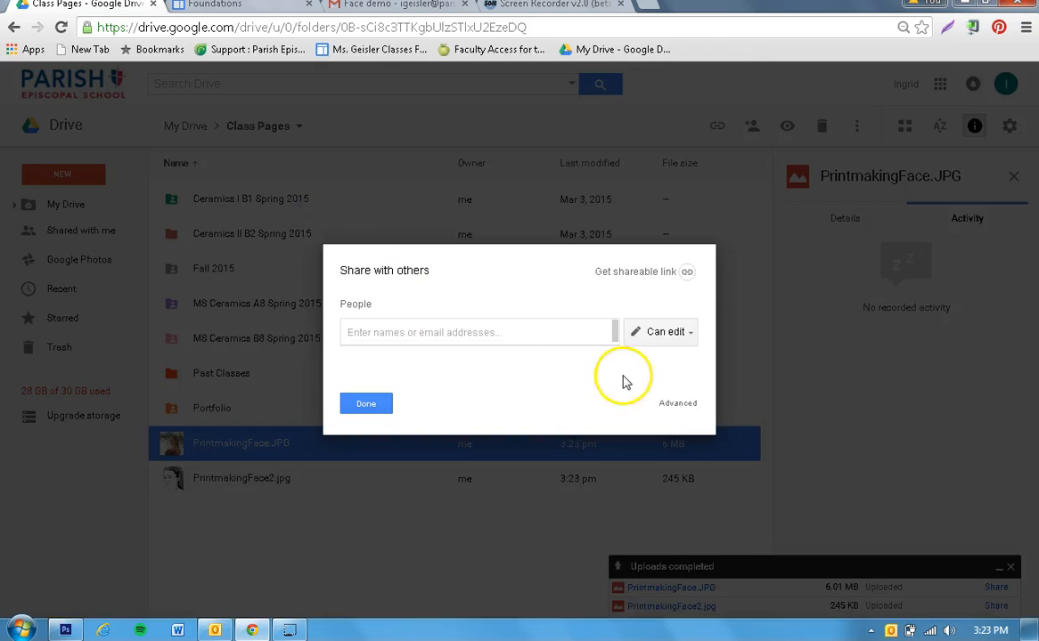
pyautogui.click(677, 405)
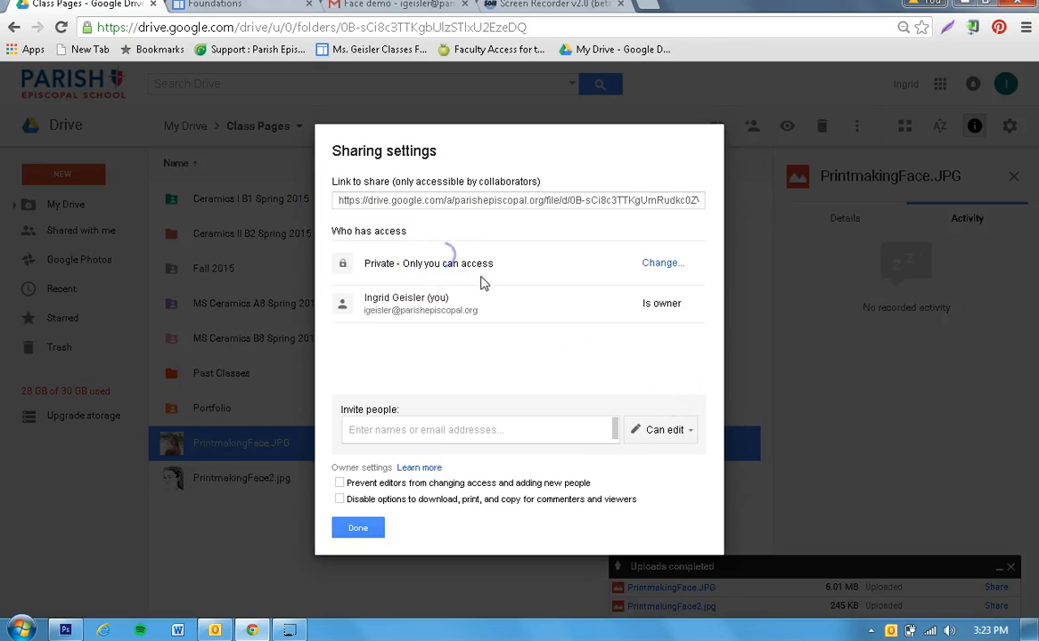
pyautogui.click(664, 264)
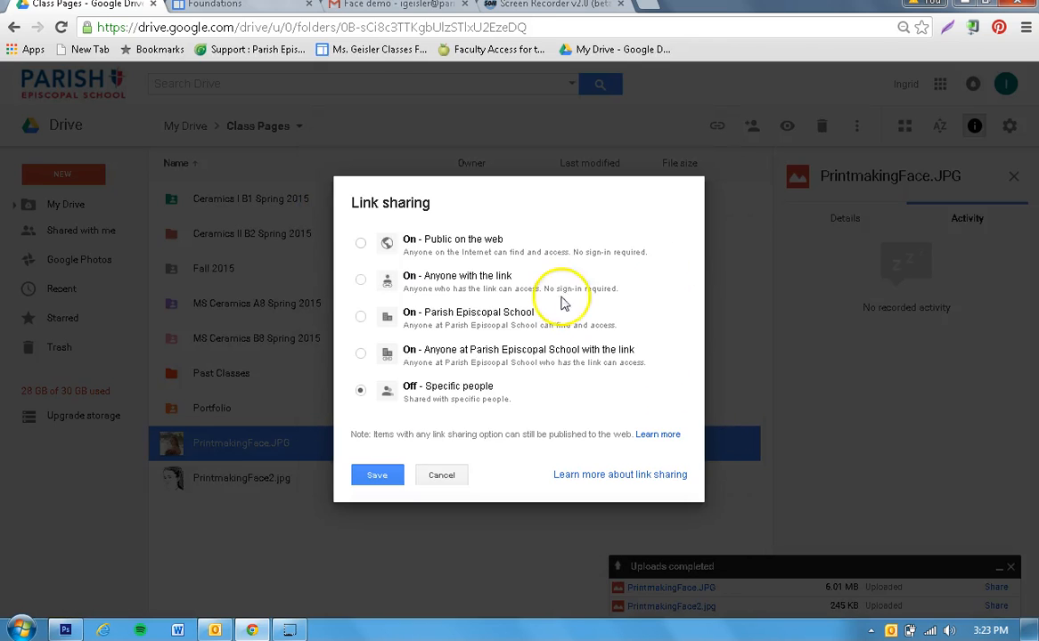
pyautogui.click(360, 243)
pyautogui.click(378, 499)
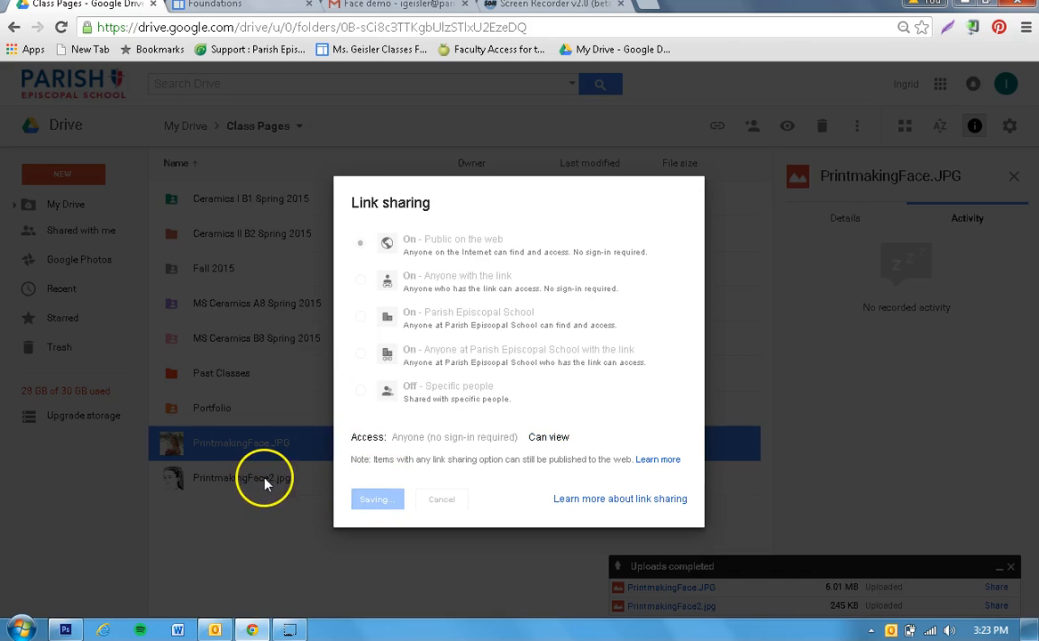
pyautogui.click(356, 528)
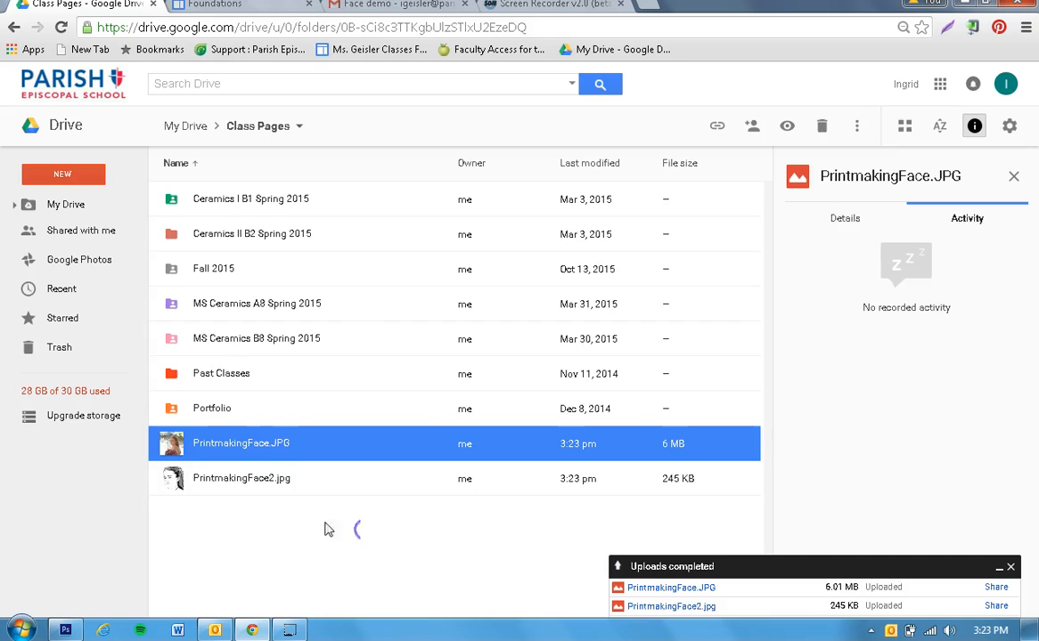
# - Set link sharing for PrintmakingFace2.jpg to On - Public on the web through the advanced sharing settings
pyautogui.click(276, 481)
pyautogui.rightClick(276, 481)
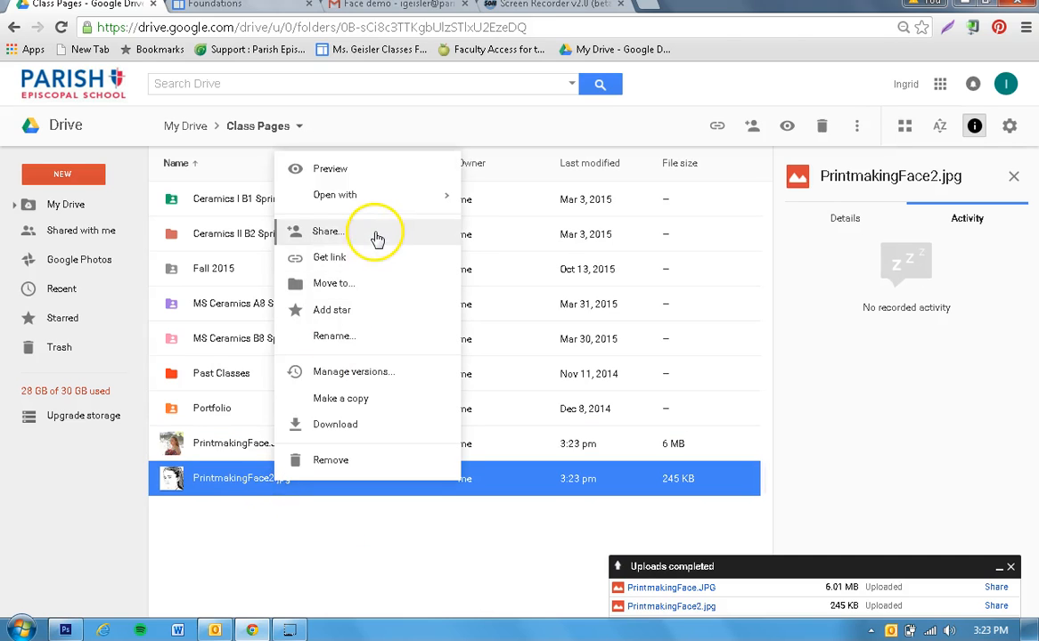
pyautogui.click(338, 230)
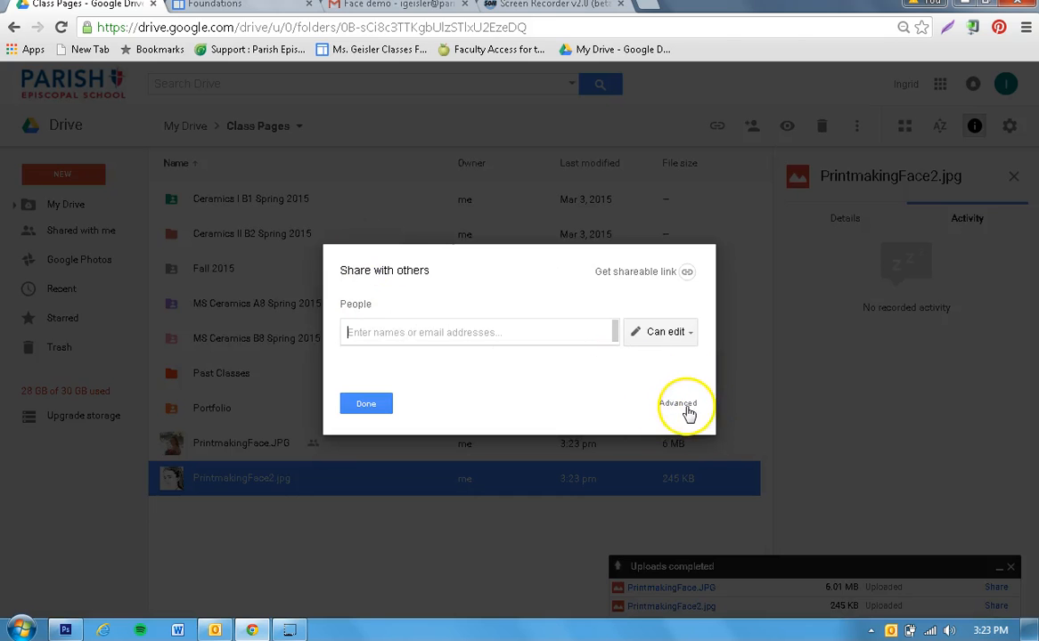
pyautogui.click(679, 403)
pyautogui.click(660, 263)
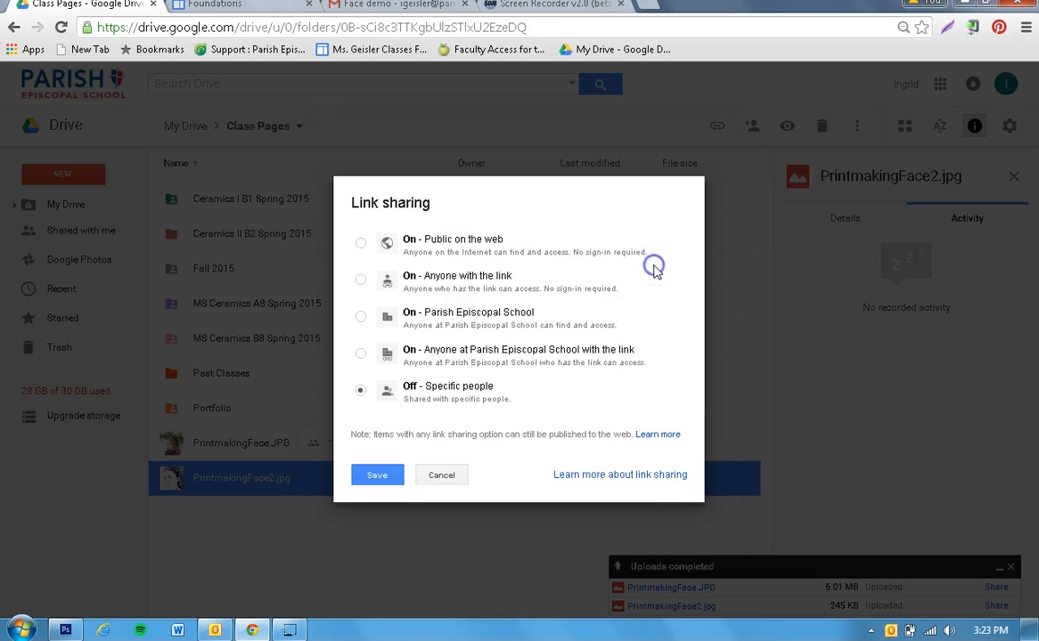
pyautogui.click(490, 242)
pyautogui.click(383, 497)
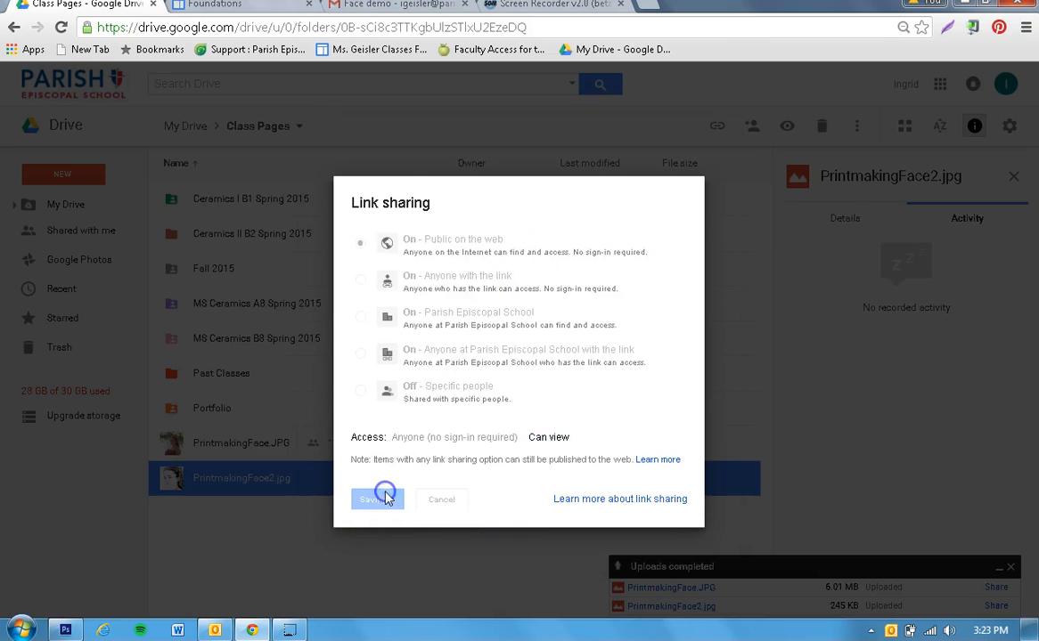
pyautogui.click(352, 528)
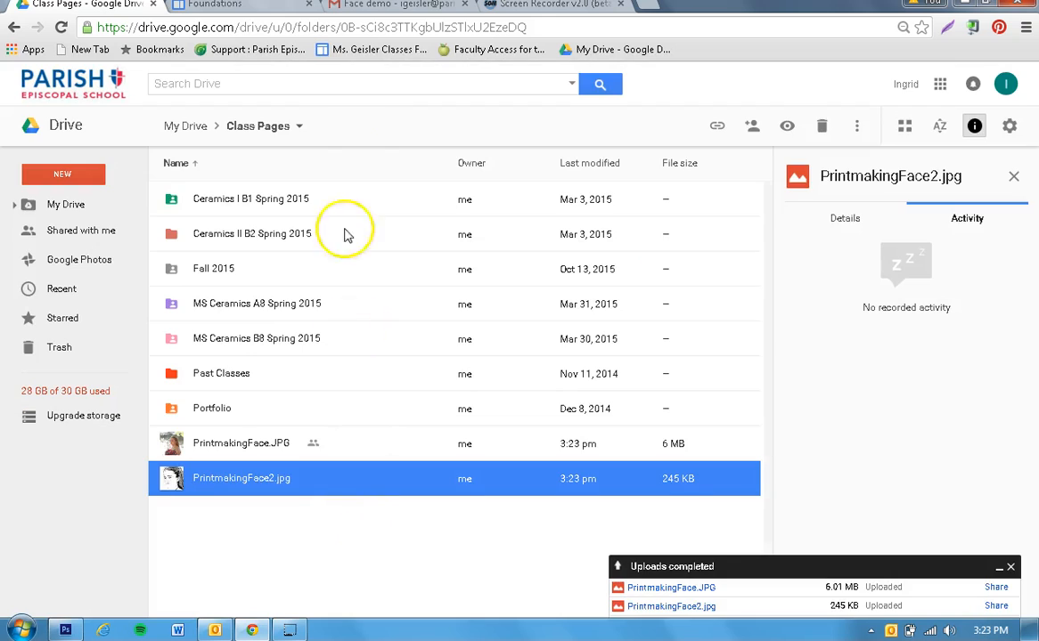
# - Open the Printmaking page under Foundations of Art on the Foundations e-portfolio site for editing
pyautogui.click(232, 5)
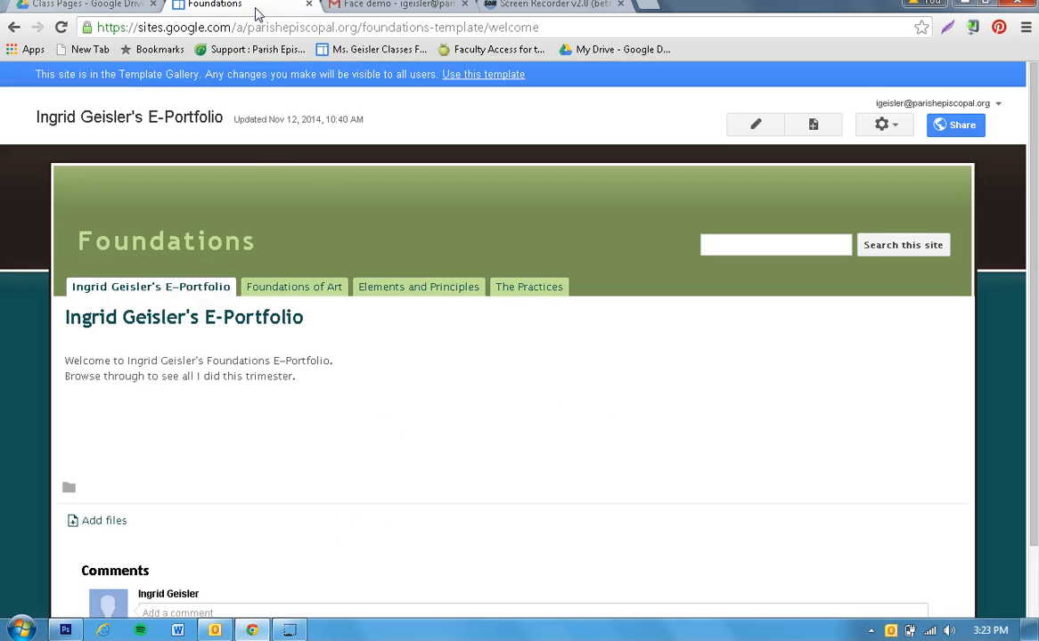
pyautogui.moveTo(283, 292)
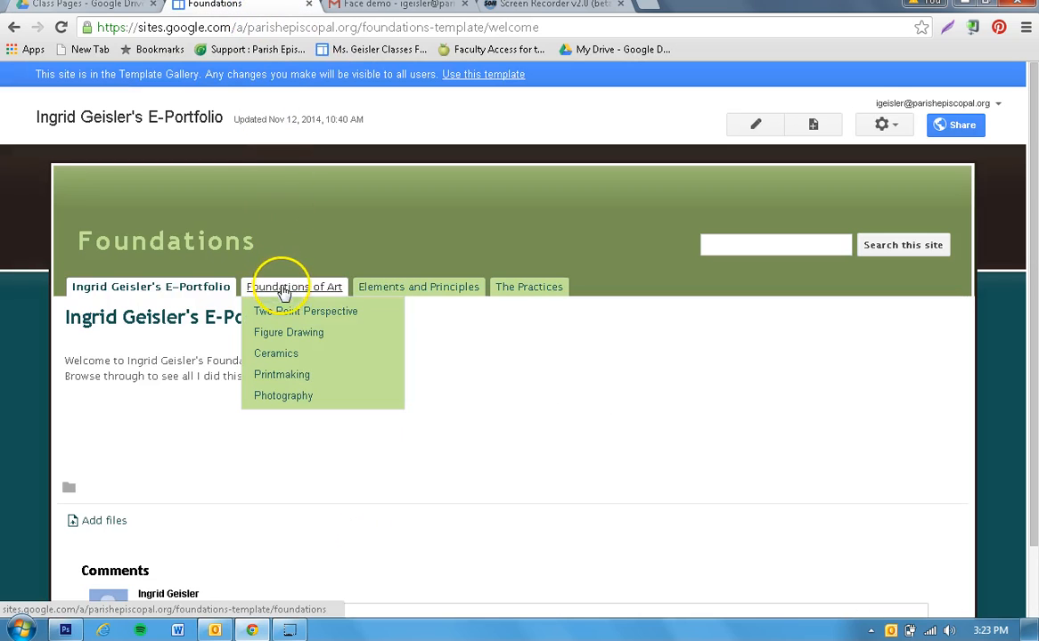
pyautogui.click(281, 375)
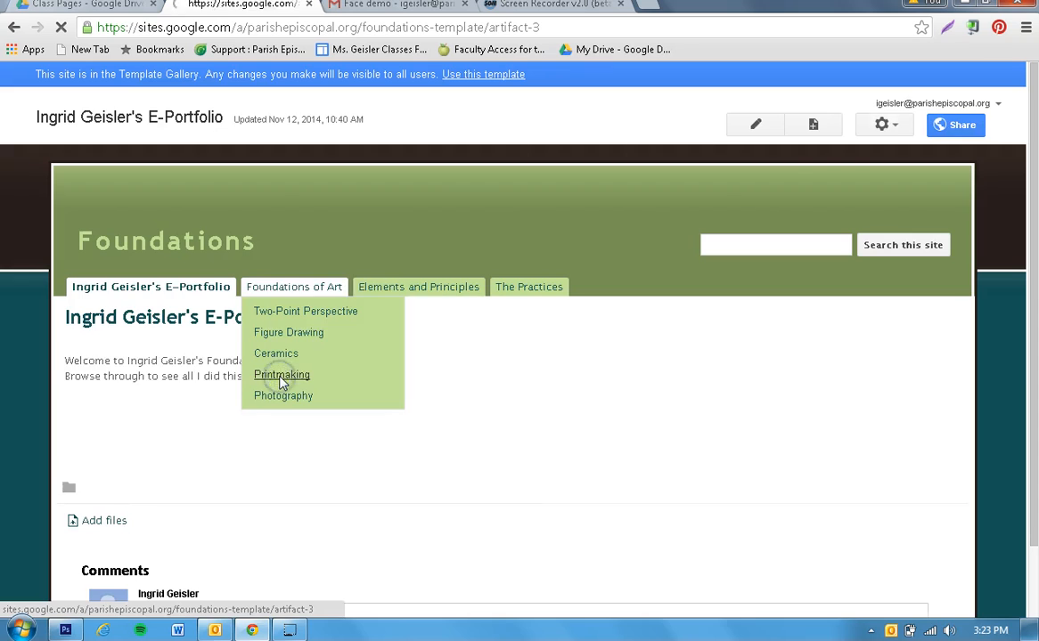
pyautogui.click(755, 128)
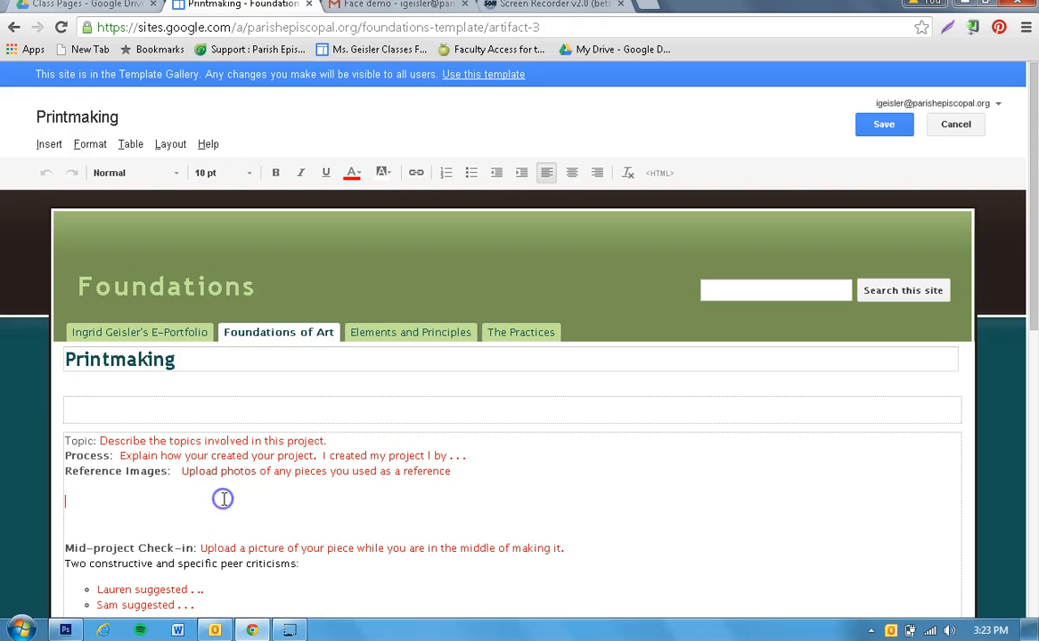
# - Insert the Drive image PrintmakingFace.JPG below the Reference Images line, finding it by searching for "printmakingface"
pyautogui.click(49, 145)
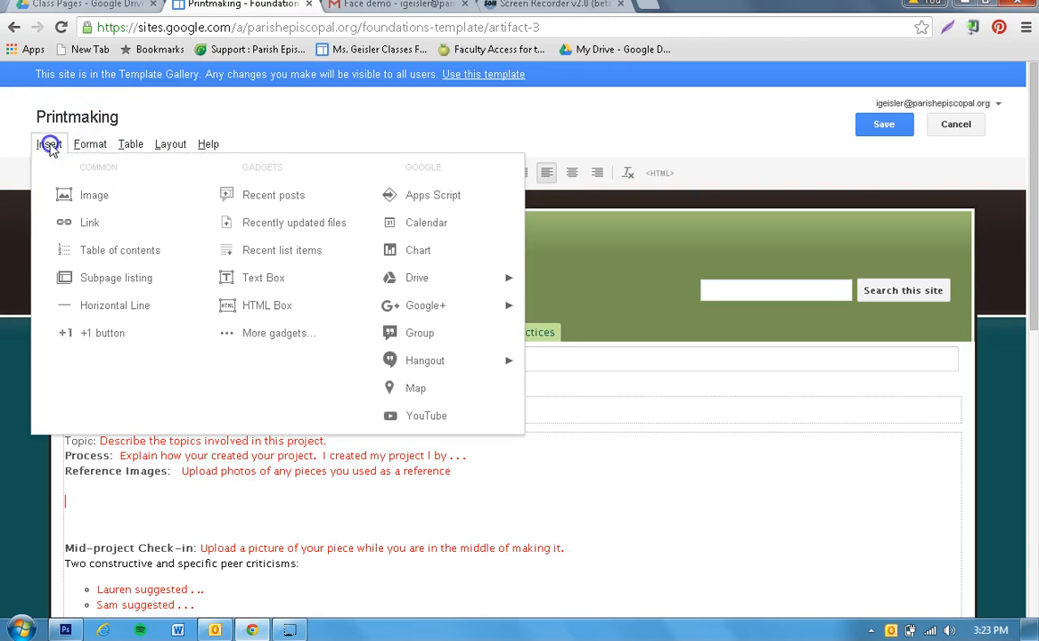
pyautogui.moveTo(417, 279)
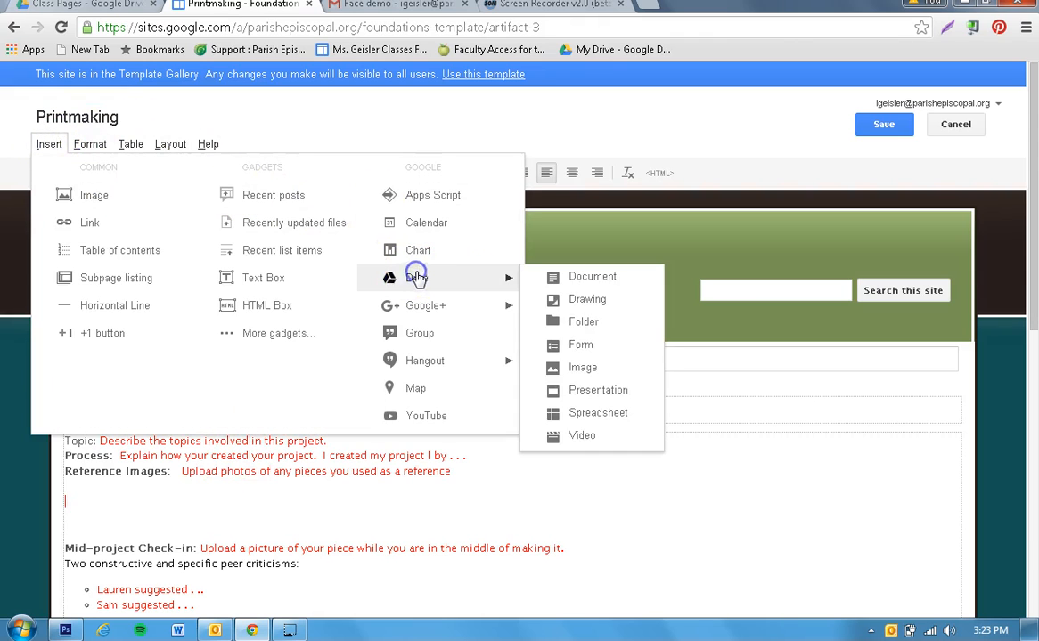
pyautogui.click(592, 366)
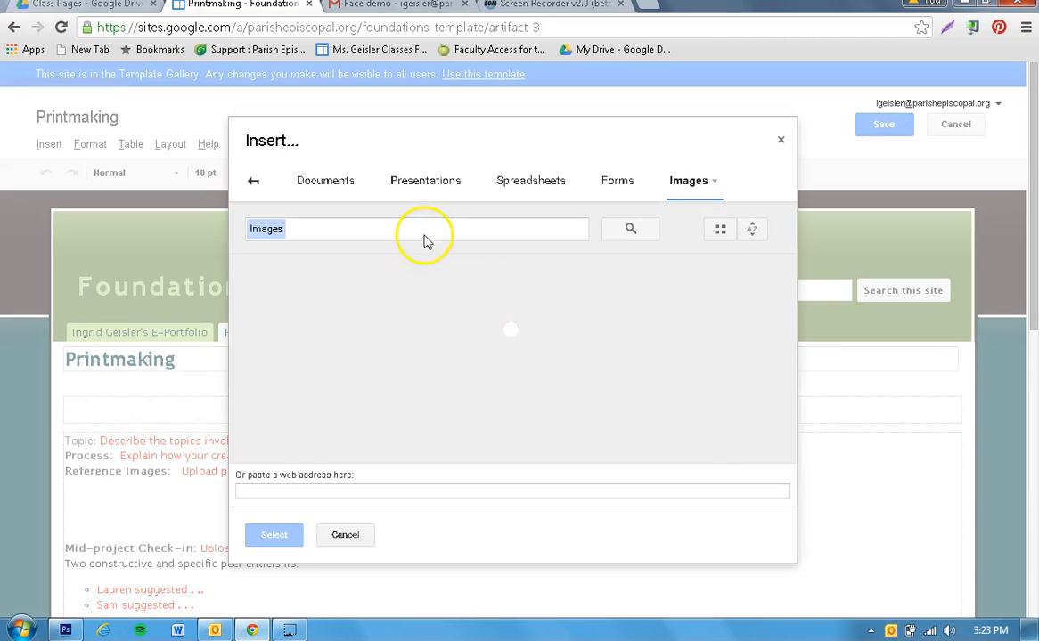
pyautogui.click(413, 229)
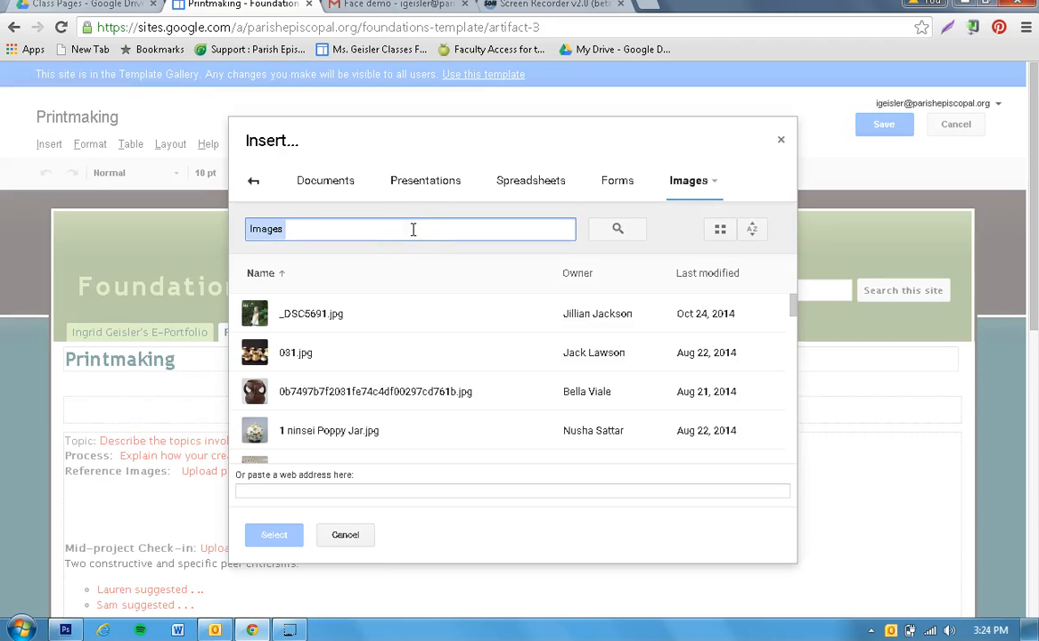
pyautogui.write('printmakingface')
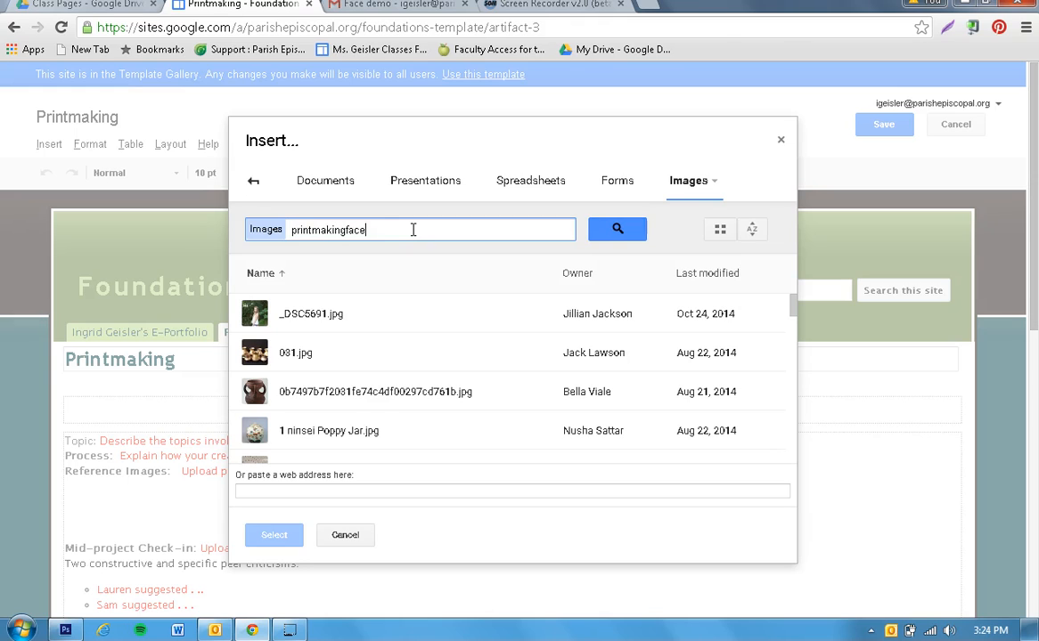
pyautogui.press('Return')
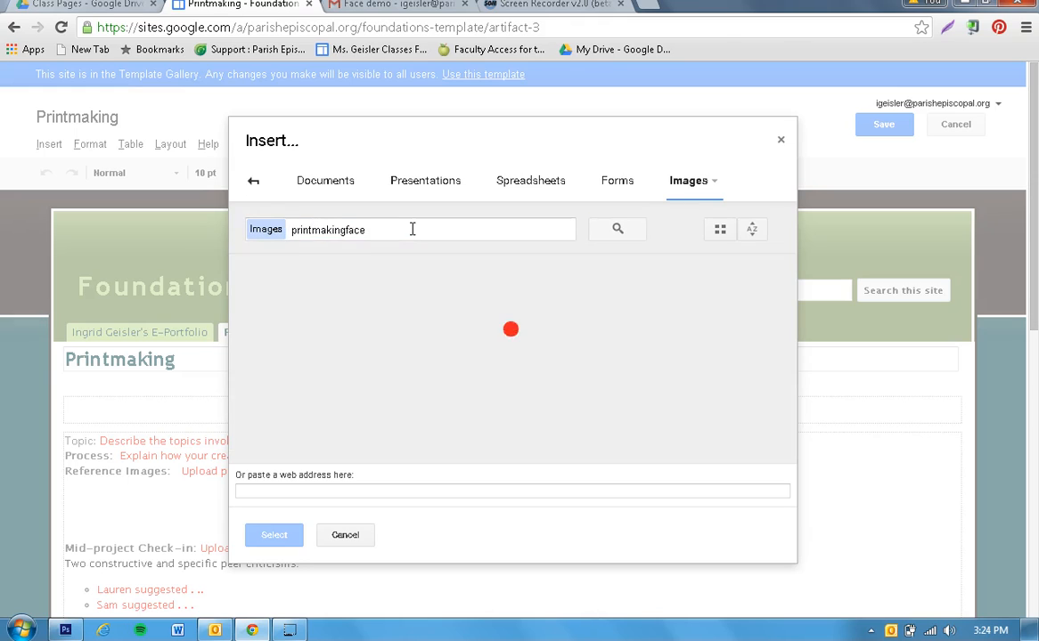
pyautogui.click(285, 354)
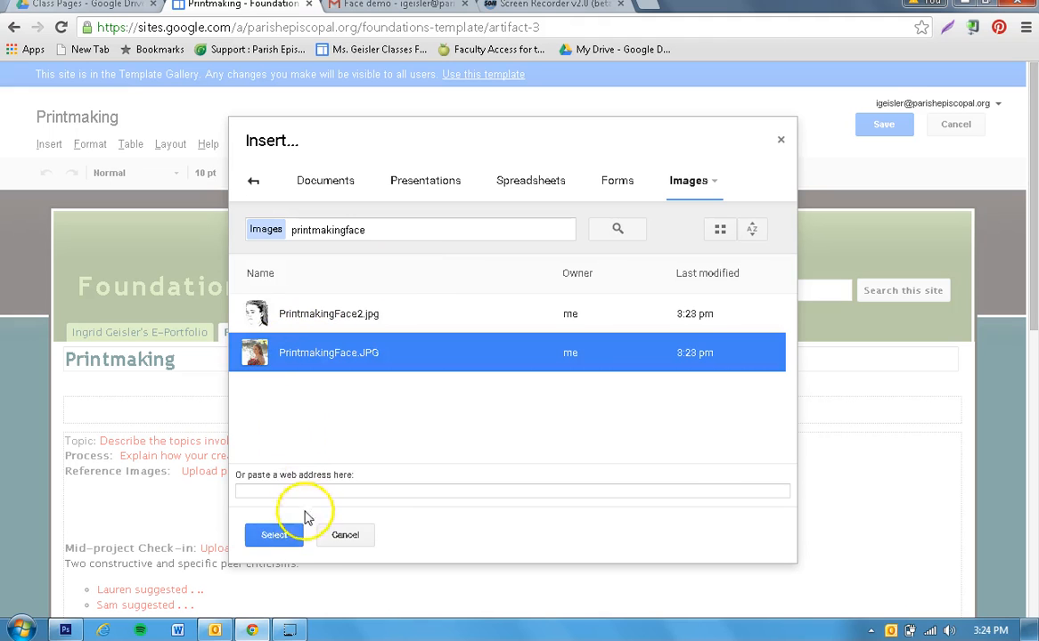
pyautogui.click(273, 534)
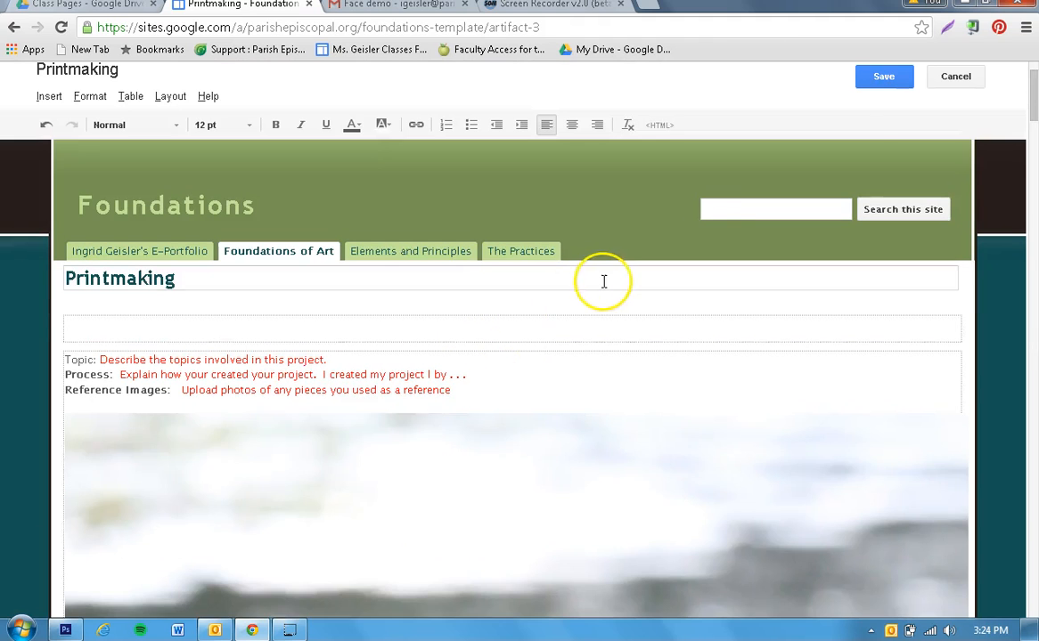
# - Set the inserted portrait photo to medium size (M) and deselect it
pyautogui.scroll(-4, 603, 282)
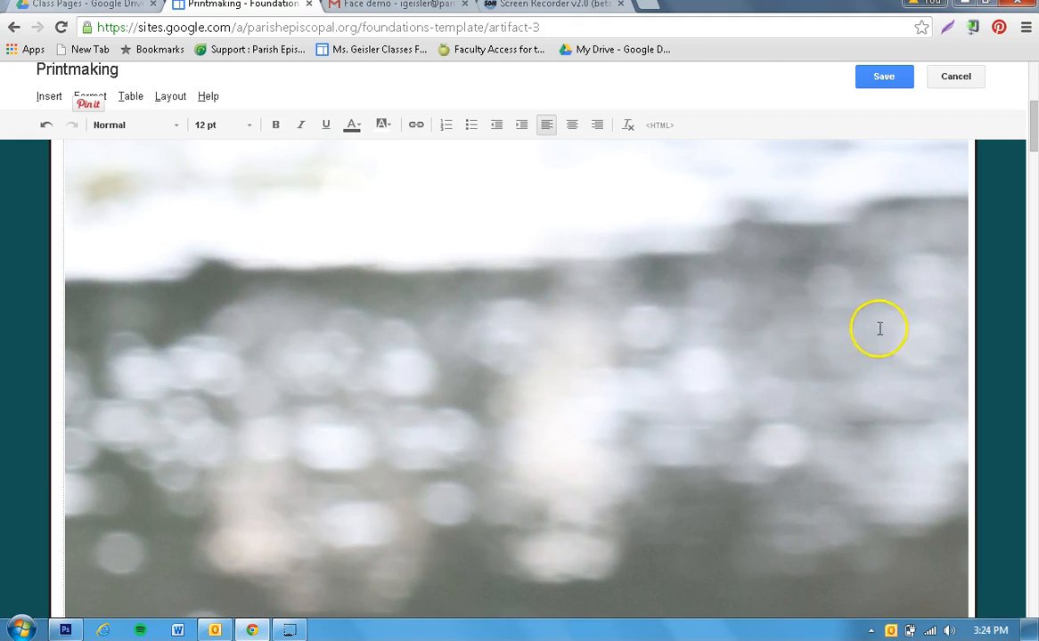
pyautogui.scroll(3, 238, 254)
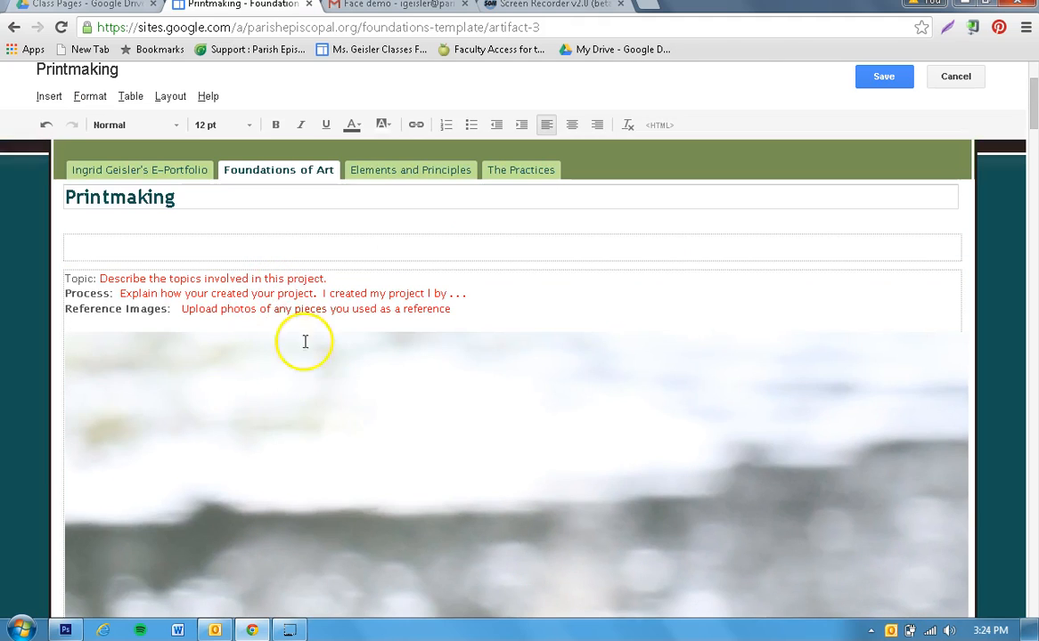
pyautogui.click(382, 433)
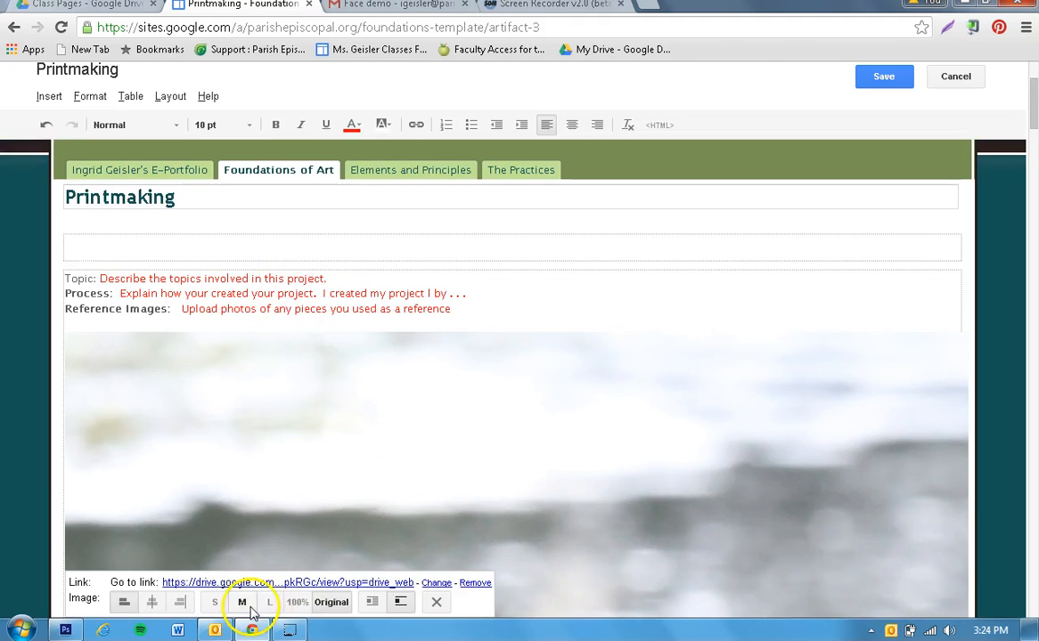
pyautogui.click(242, 602)
pyautogui.click(320, 457)
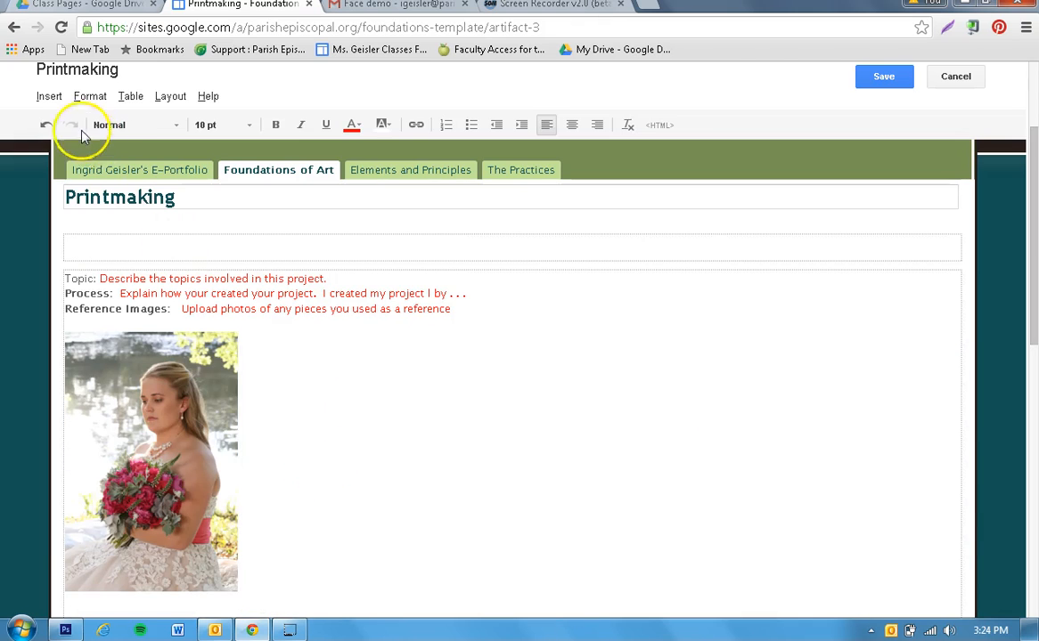
# - Insert the Drive image PrintmakingFace2.jpg after the portrait photo, finding it by searching for "printmakingface2"
pyautogui.click(49, 96)
pyautogui.click(49, 96)
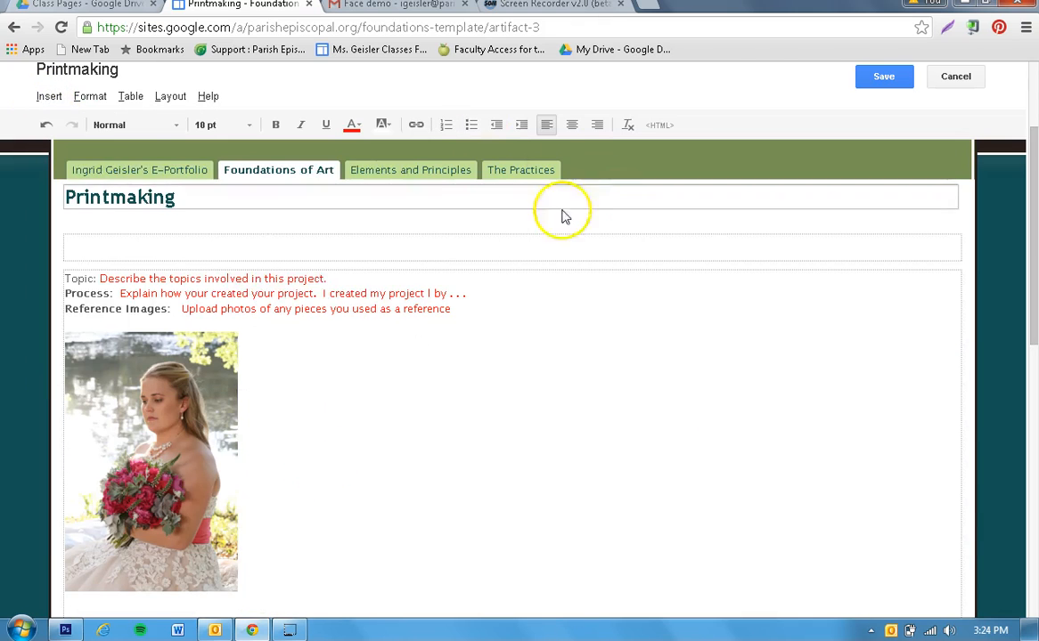
pyautogui.click(51, 98)
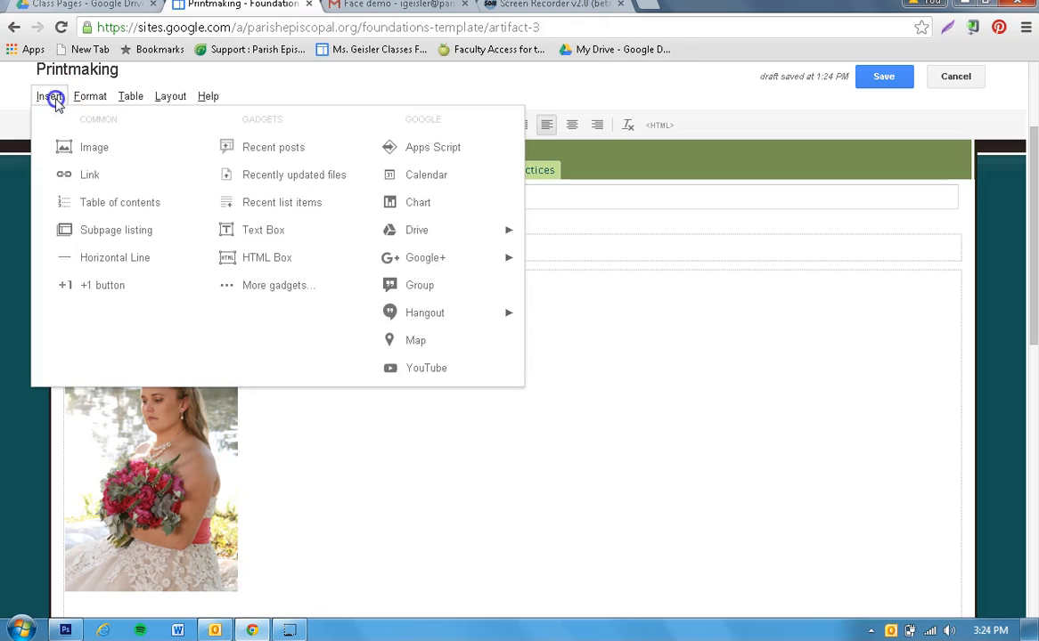
pyautogui.moveTo(442, 234)
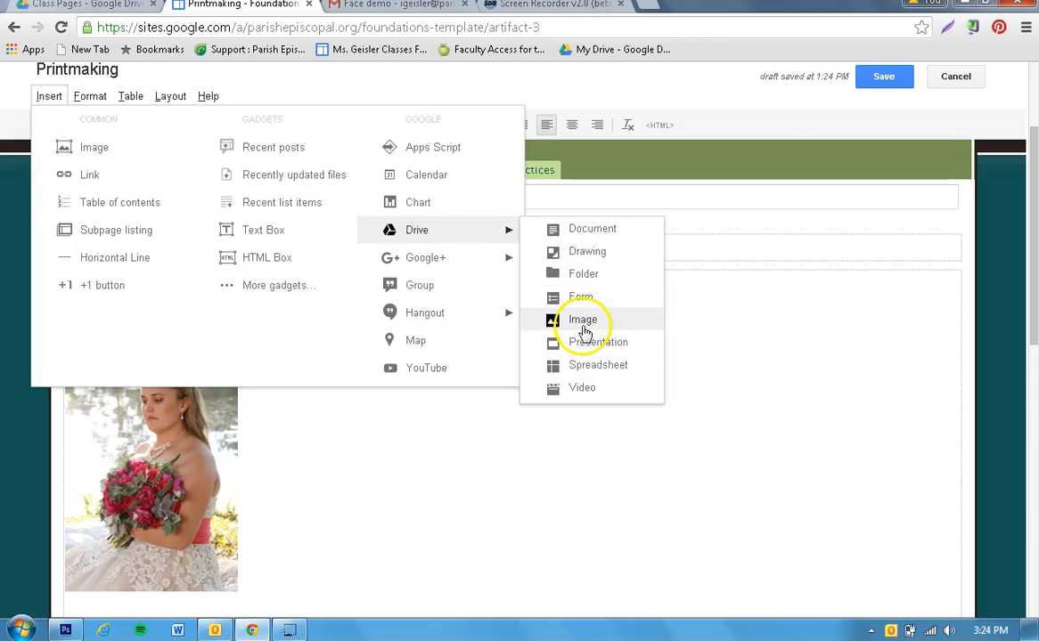
pyautogui.click(583, 321)
pyautogui.click(349, 239)
pyautogui.write('prin')
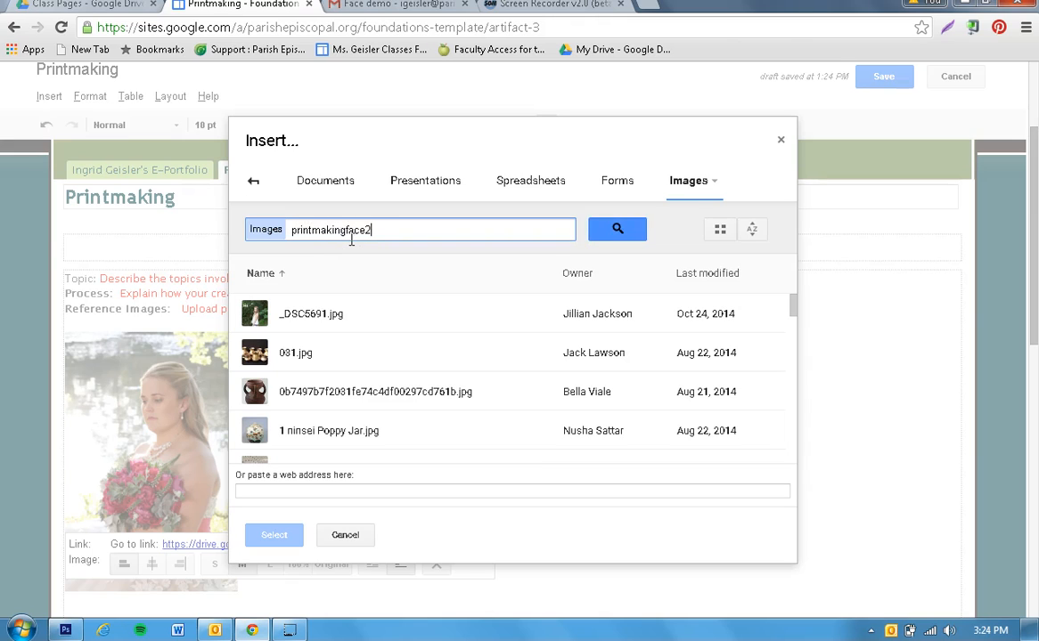
pyautogui.write('tmakingface2')
pyautogui.press('Return')
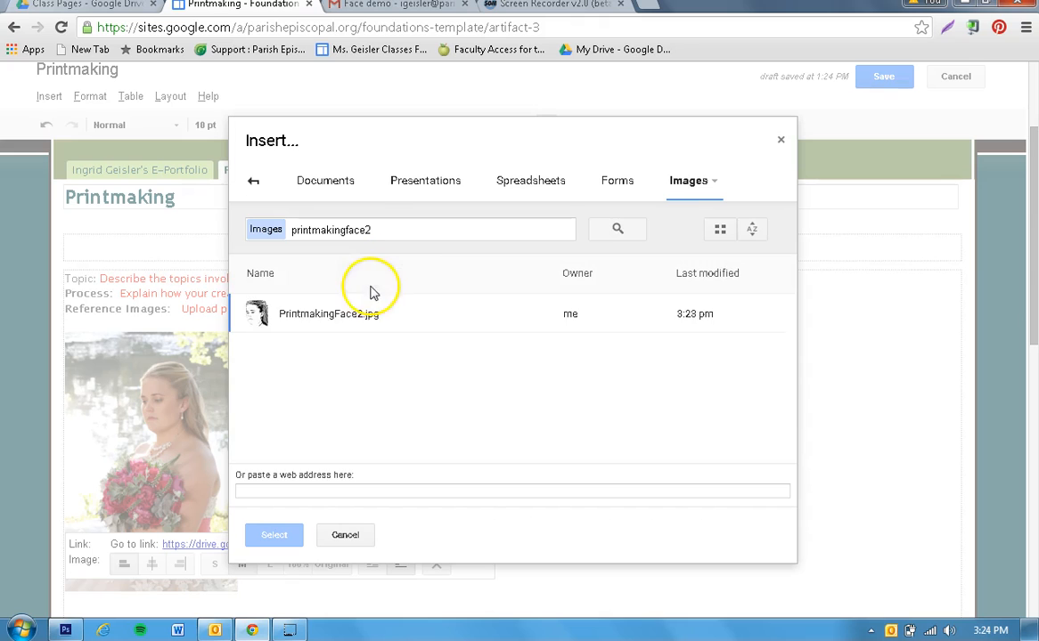
pyautogui.click(289, 307)
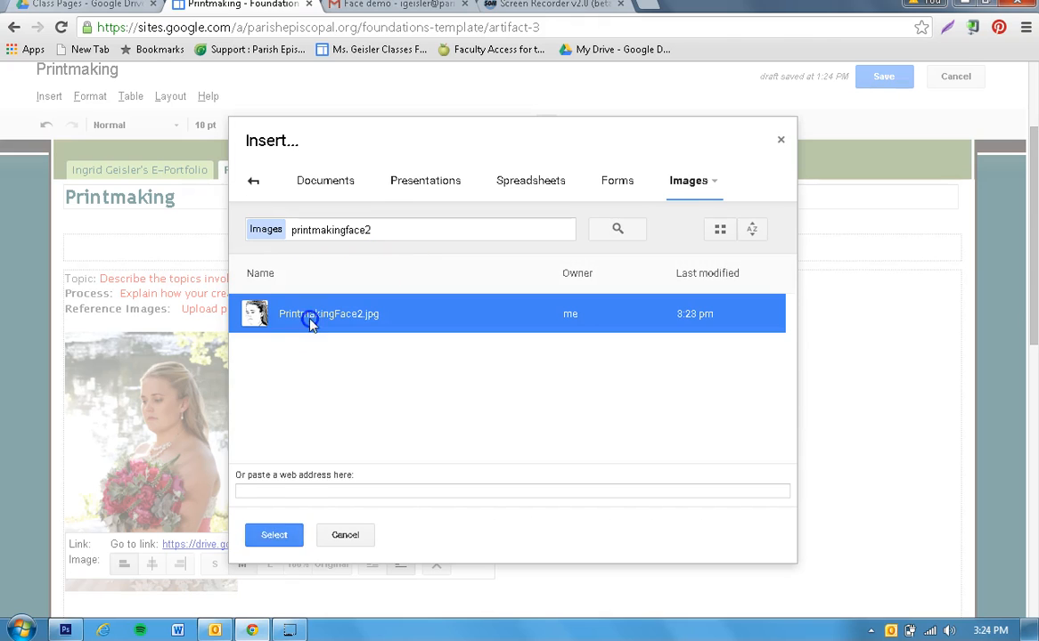
pyautogui.click(274, 537)
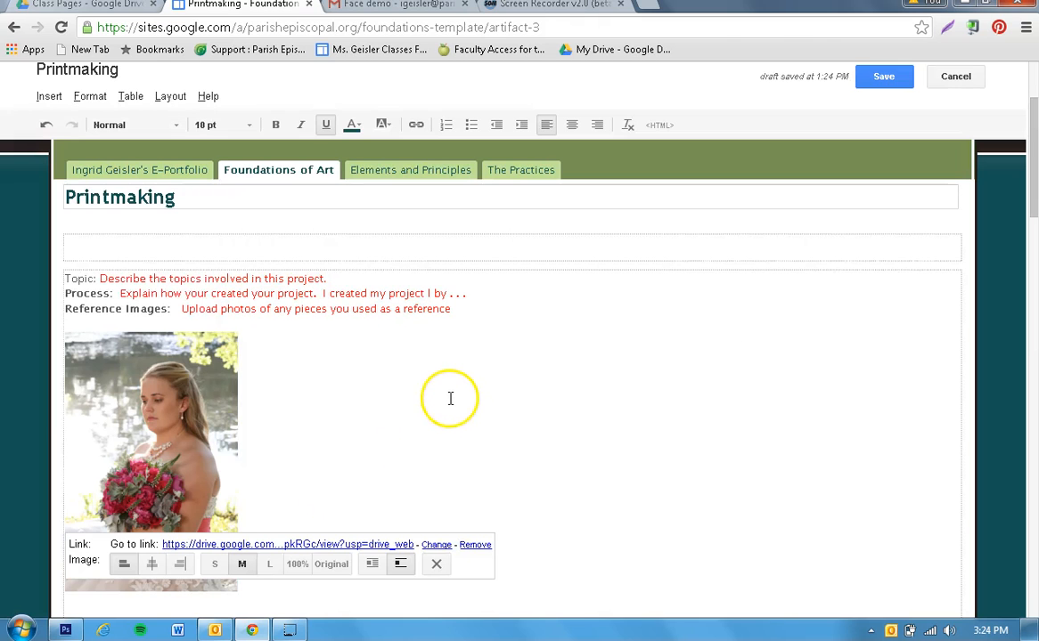
# - Set the inserted black-and-white stamp image to medium size (M)
pyautogui.scroll(-6, 448, 400)
pyautogui.click(429, 406)
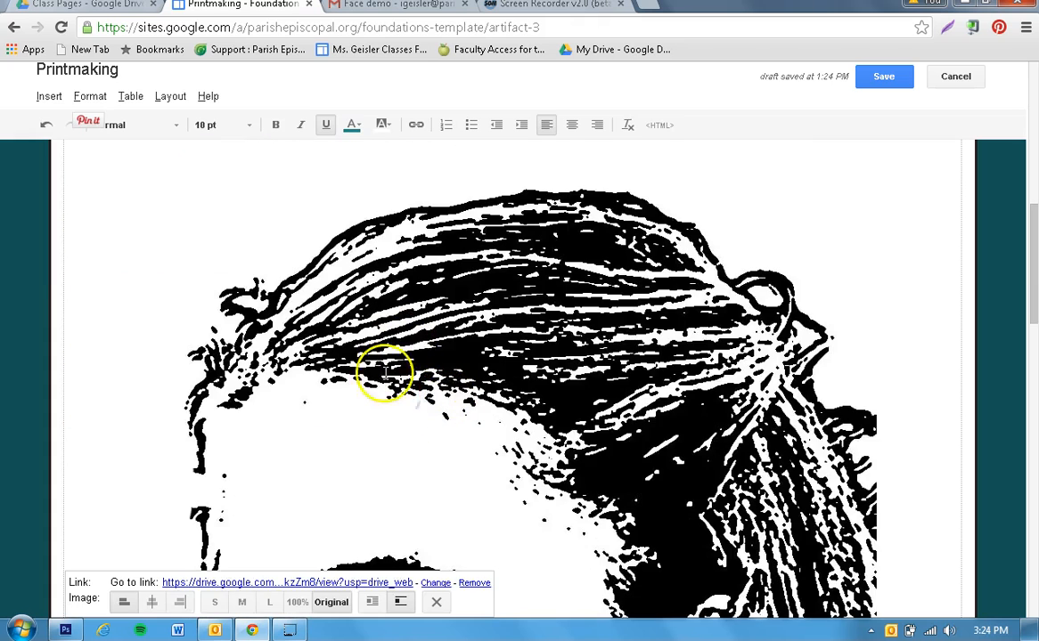
pyautogui.click(241, 602)
# - Move the black-and-white image up beside the portrait photo so both share one row, and save the Printmaking page
pyautogui.scroll(2, 329, 294)
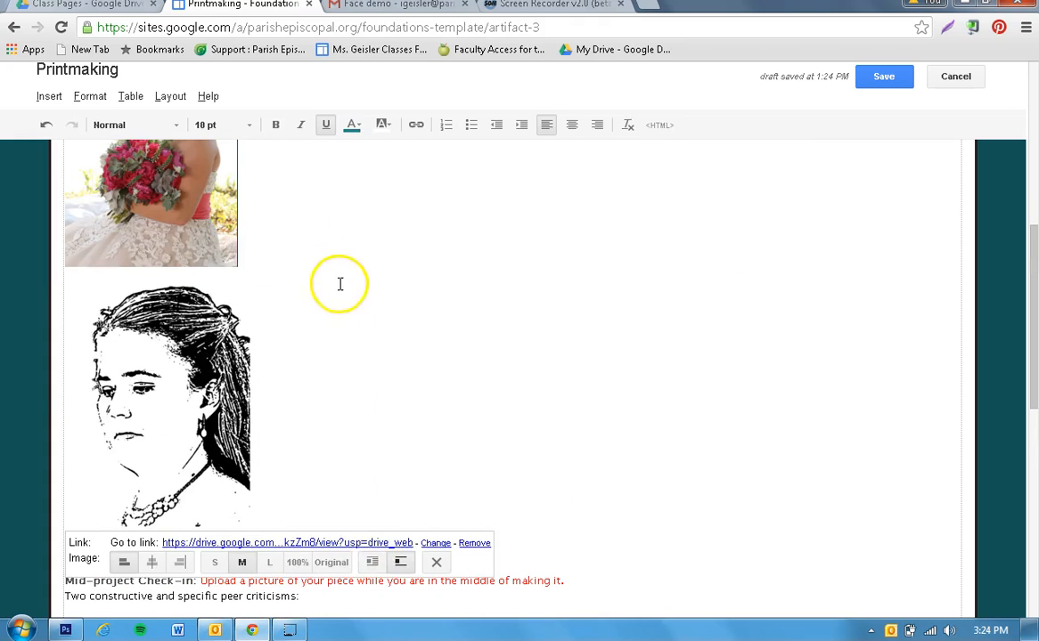
pyautogui.moveTo(204, 377); pyautogui.dragTo(372, 217)
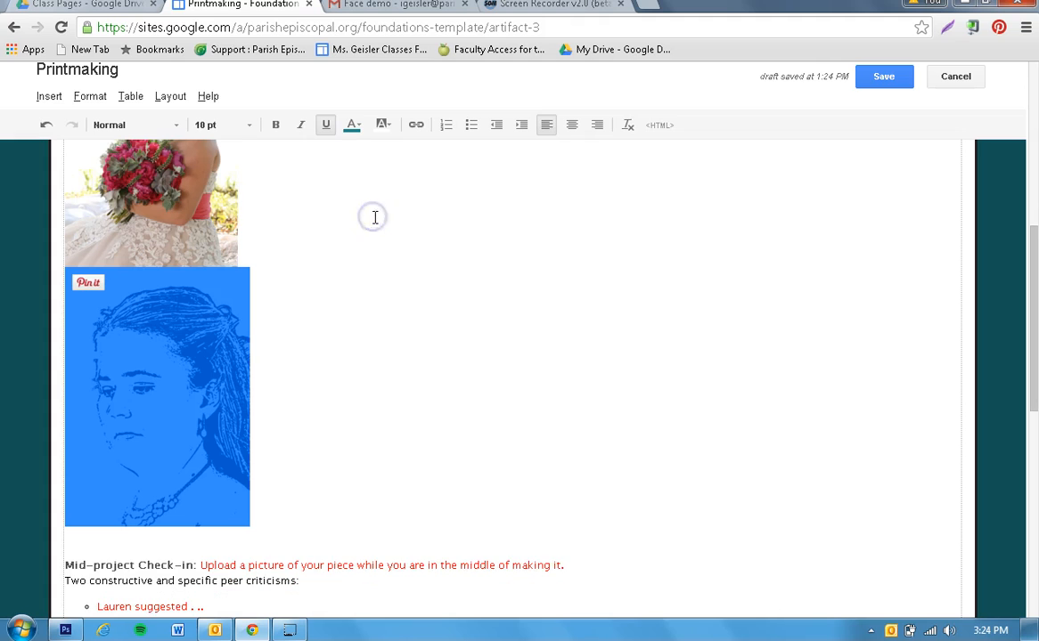
pyautogui.moveTo(181, 396); pyautogui.dragTo(338, 236)
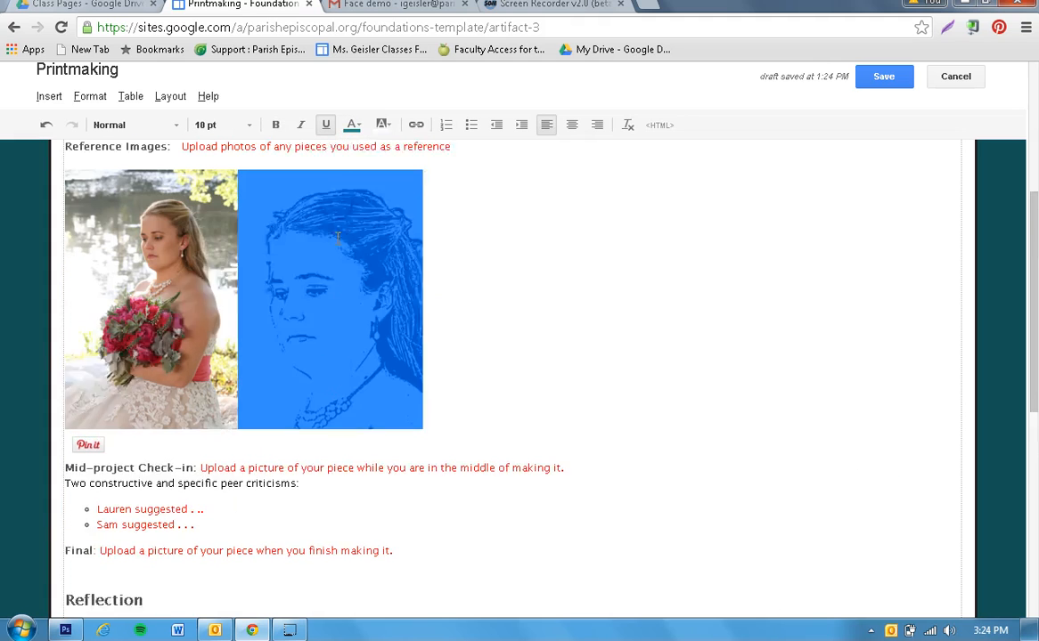
pyautogui.scroll(1, 338, 236)
pyautogui.click(489, 332)
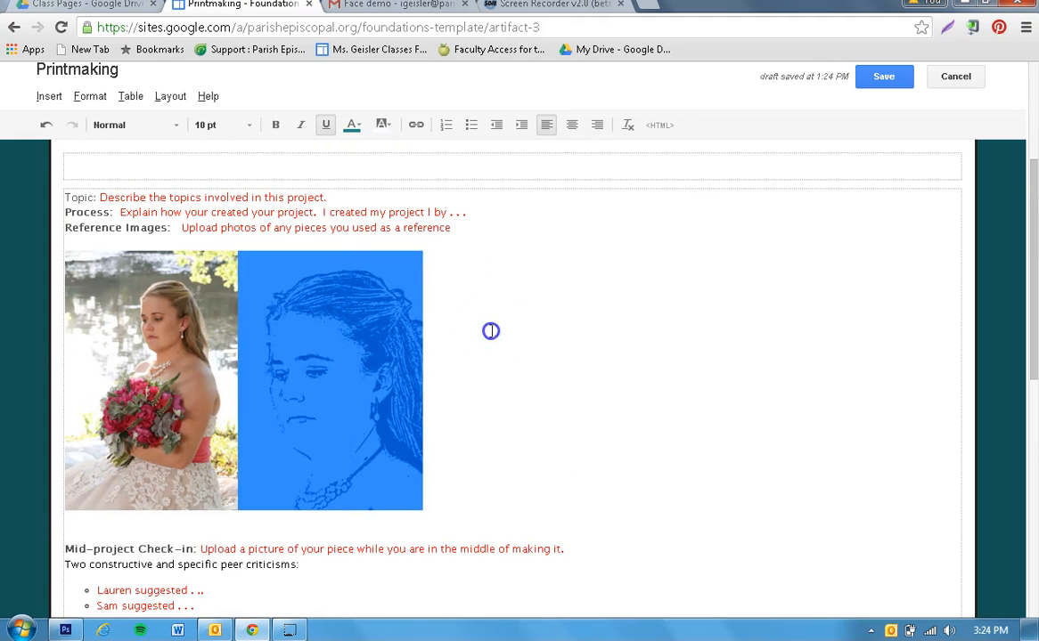
pyautogui.click(884, 81)
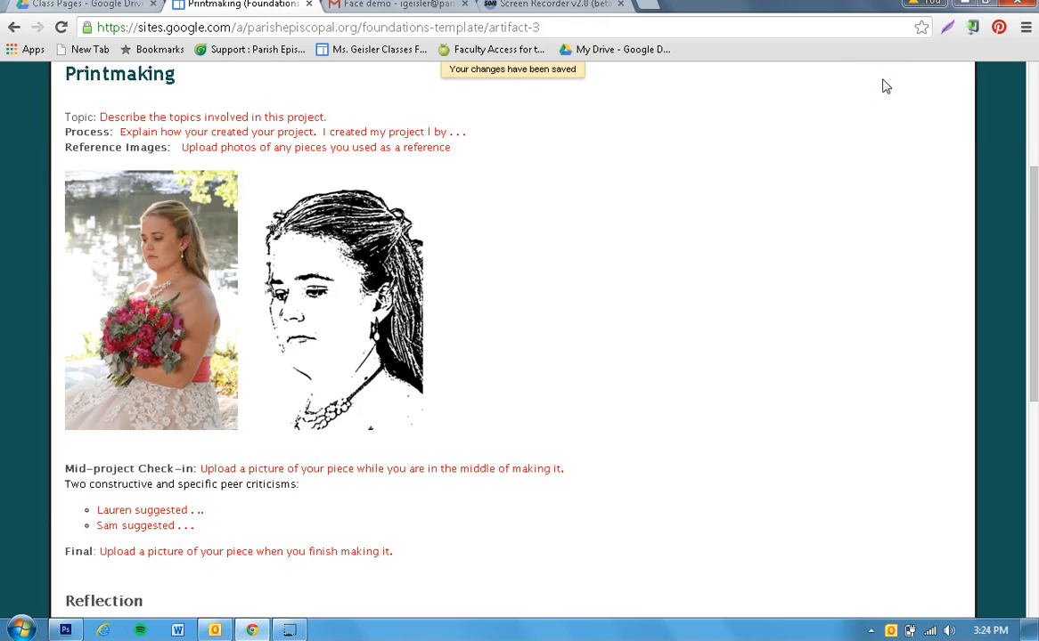